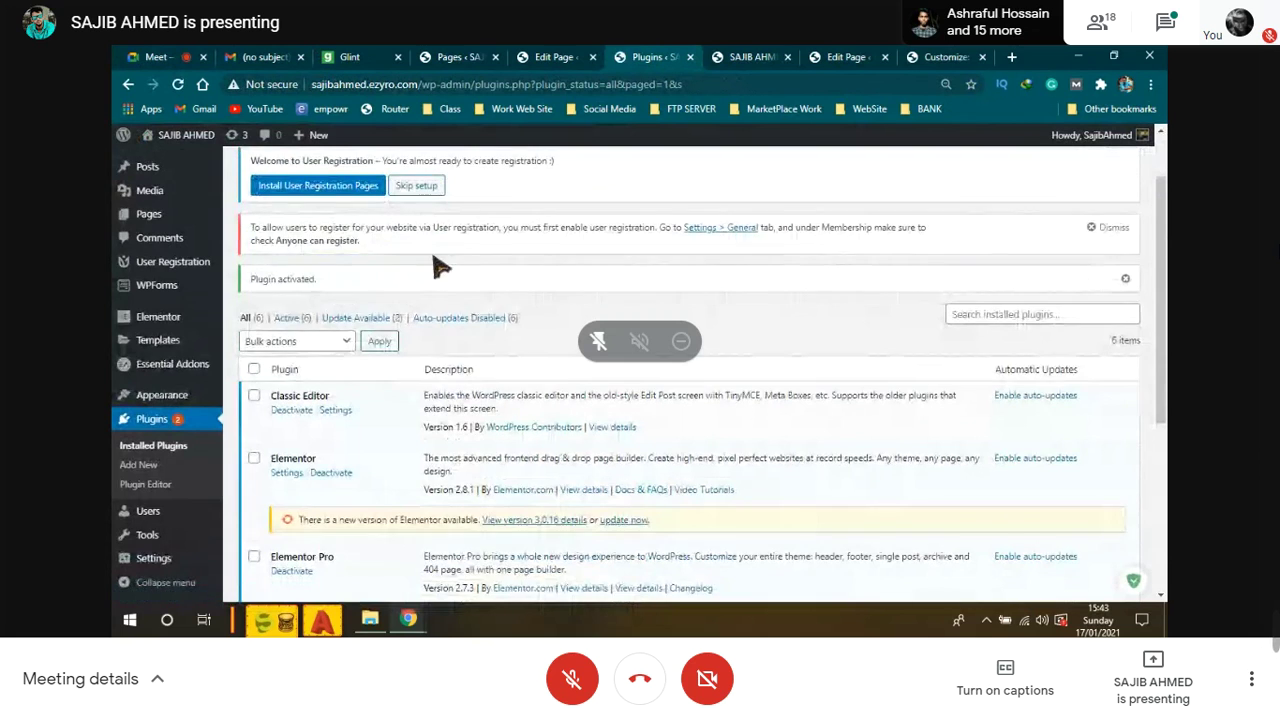
# Step: Install the User Registration plugin's pages and review the plugin's general options
pyautogui.scroll(2, 434, 263)
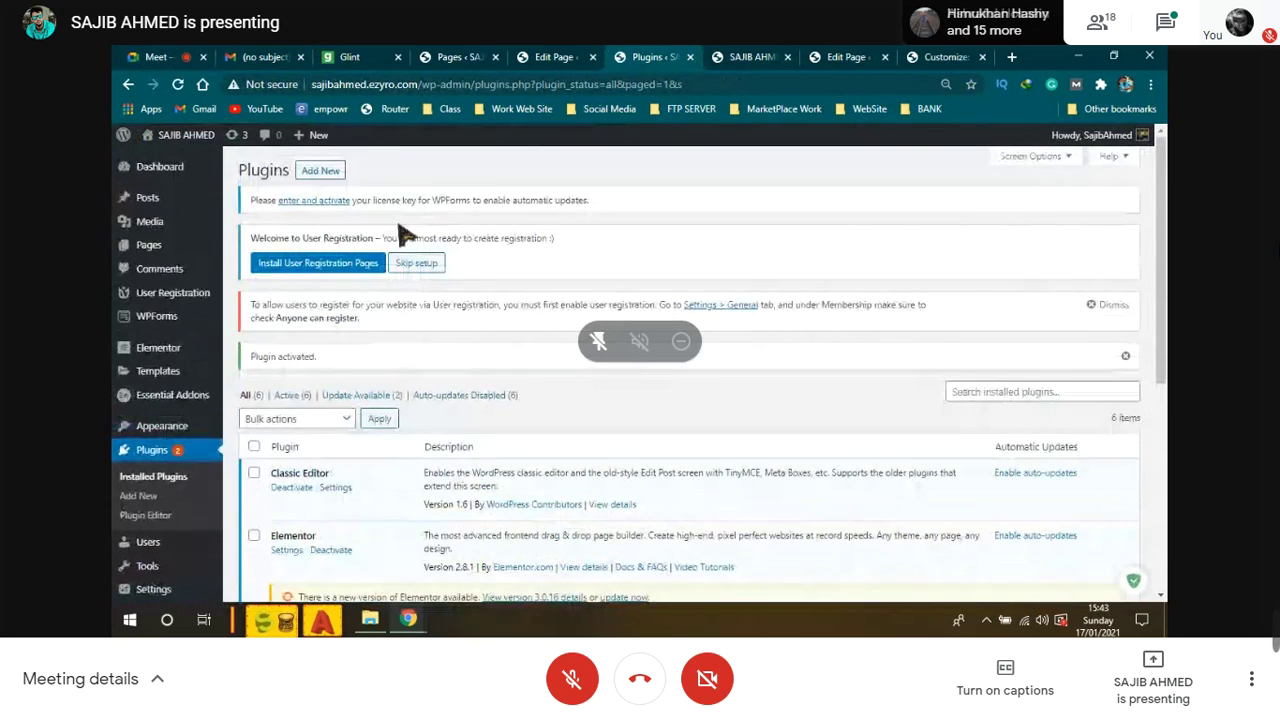
pyautogui.click(331, 266)
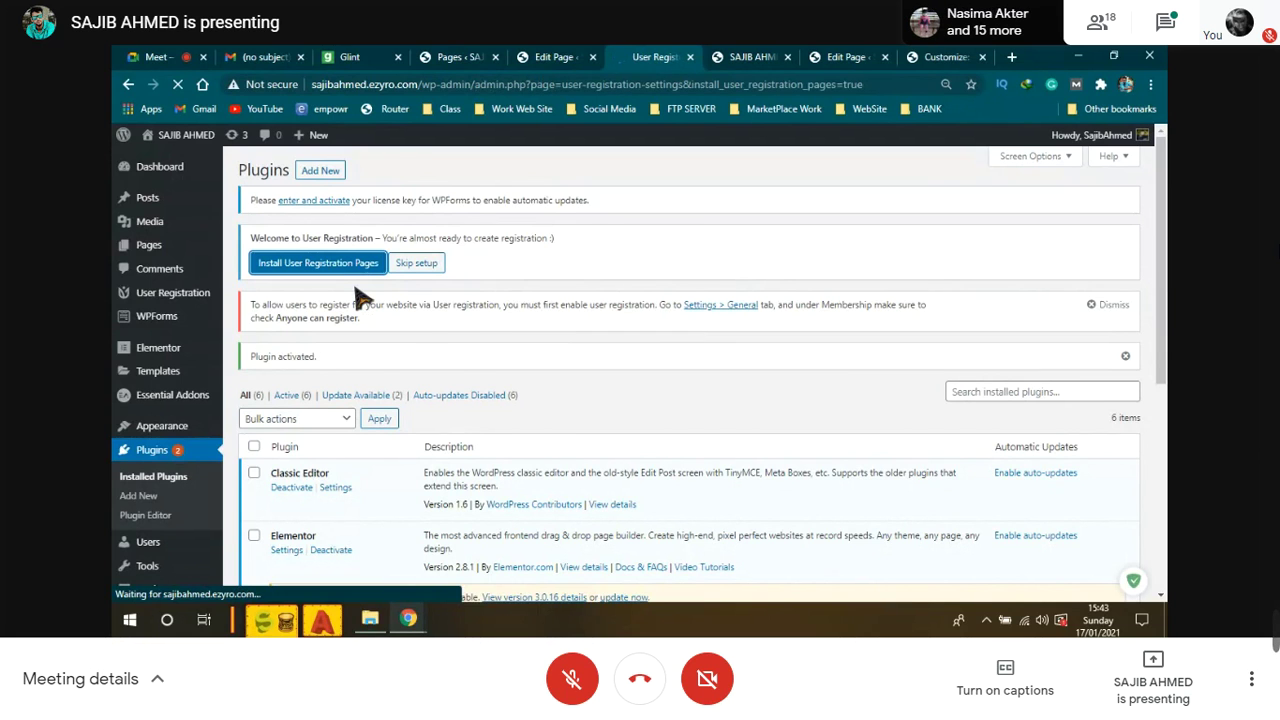
pyautogui.hotkey('ctrl', 'shift', 'i')
pyautogui.hotkey('ctrl', 'shift', 'i')
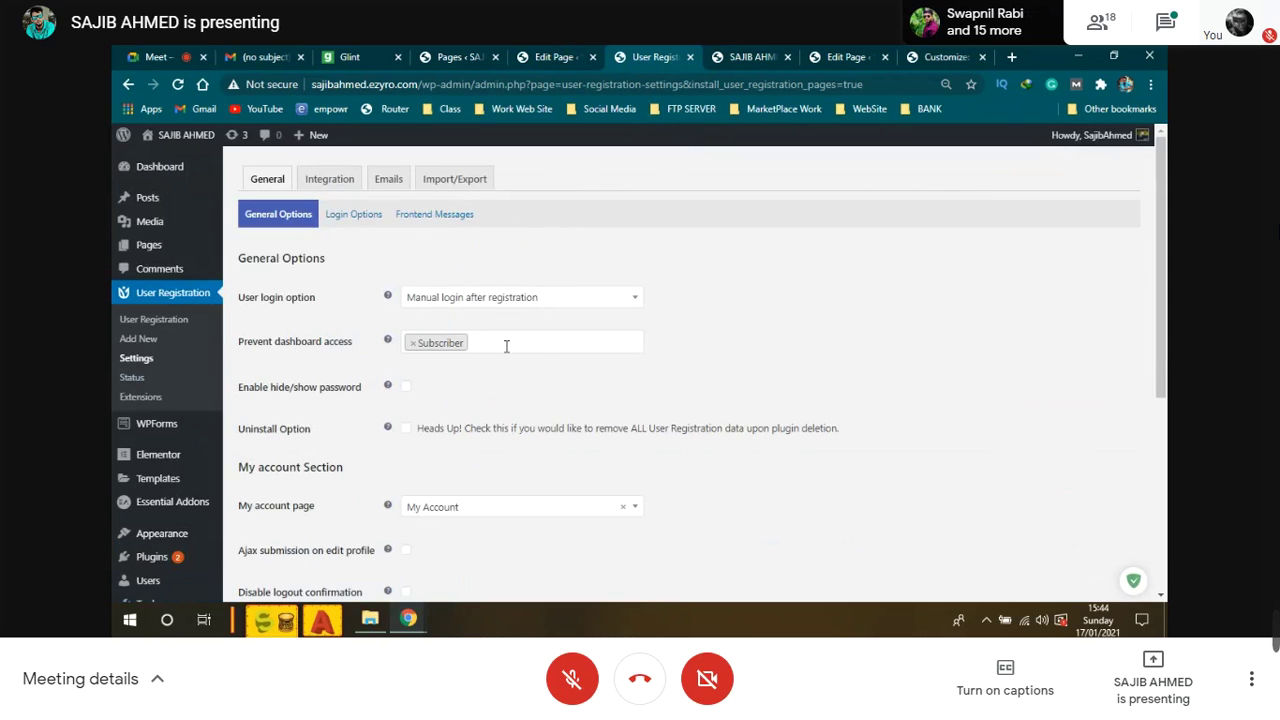
pyautogui.scroll(-4, 525, 418)
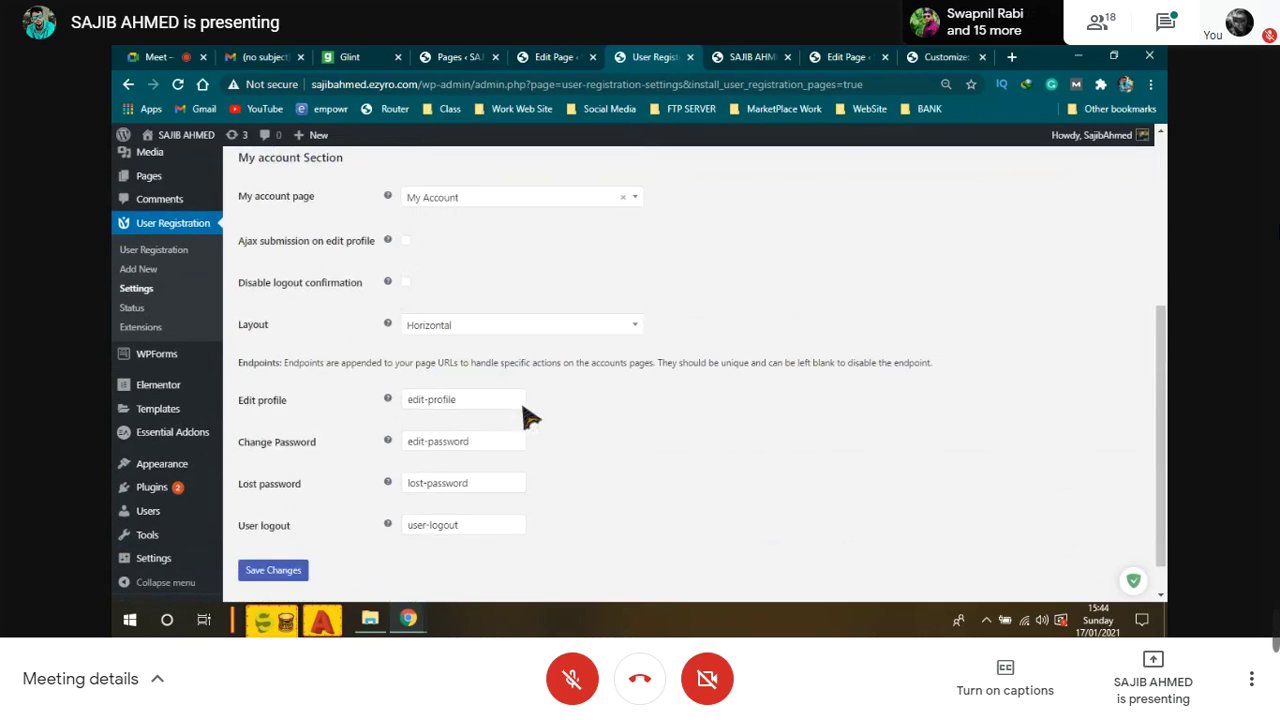
pyautogui.scroll(-1, 523, 405)
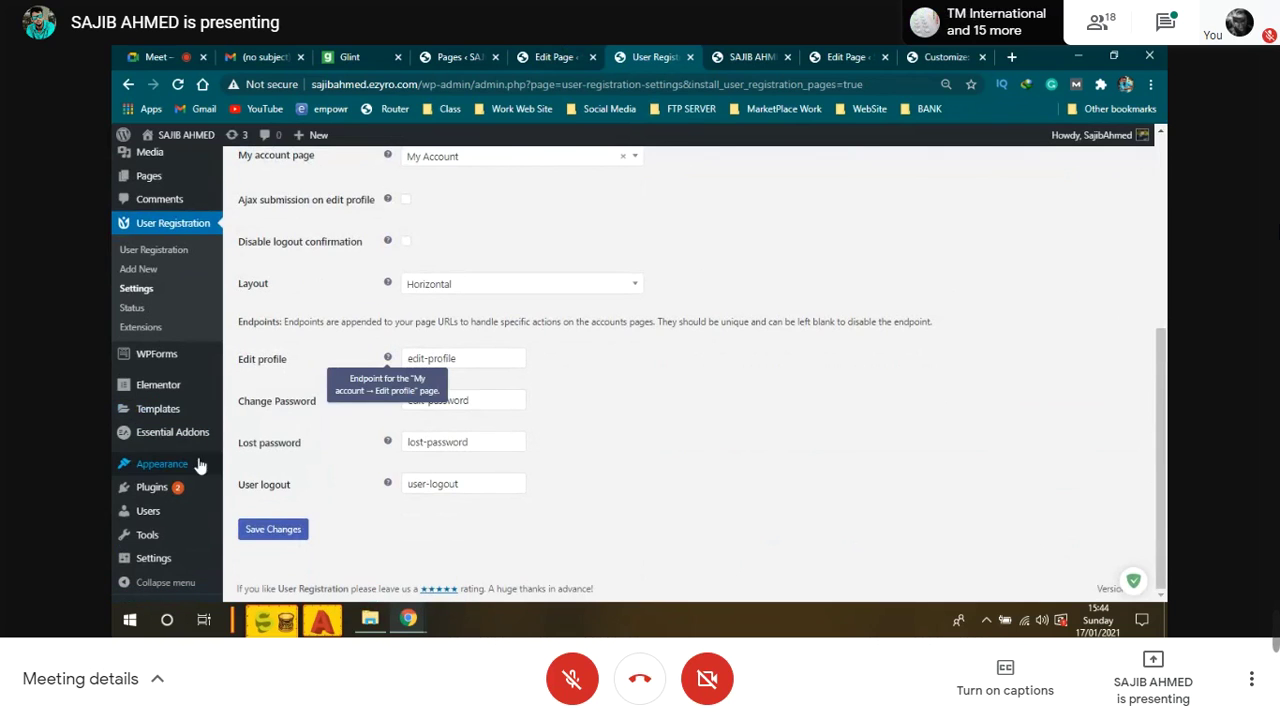
# Step: Enable "Anyone can register" for membership in the site's general settings
pyautogui.moveTo(156, 562)
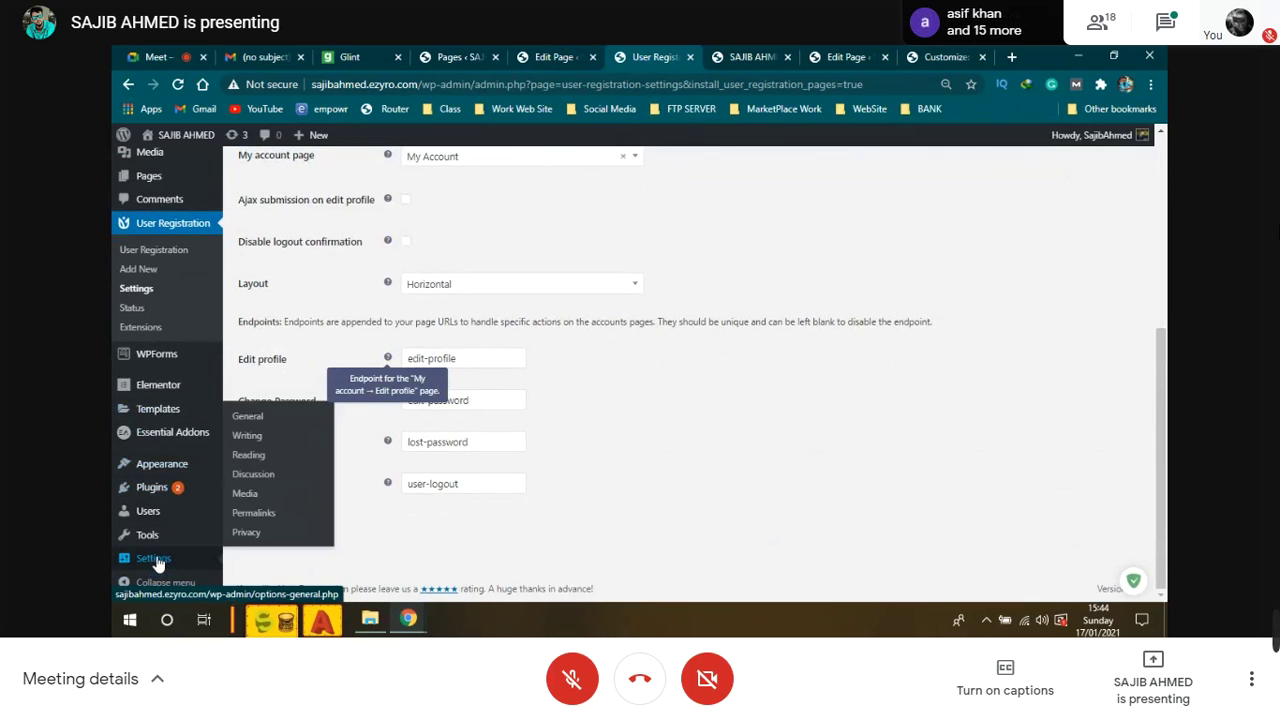
pyautogui.click(262, 419)
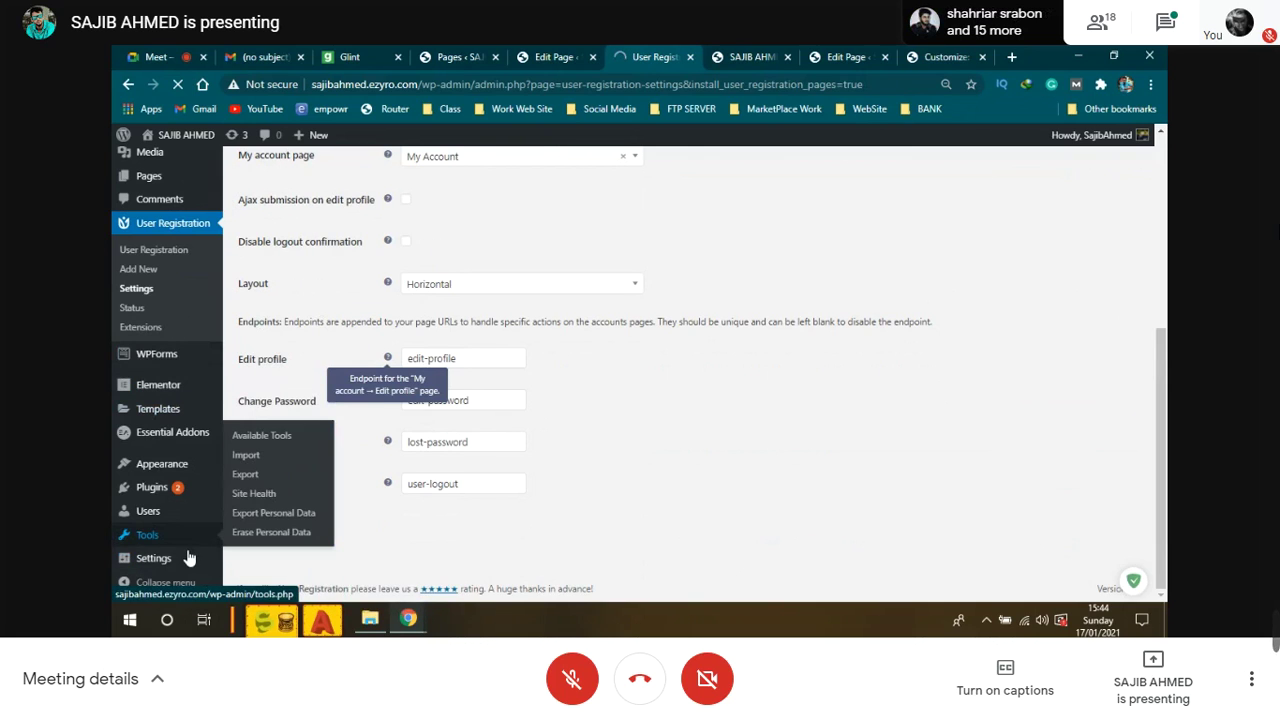
pyautogui.moveTo(152, 558)
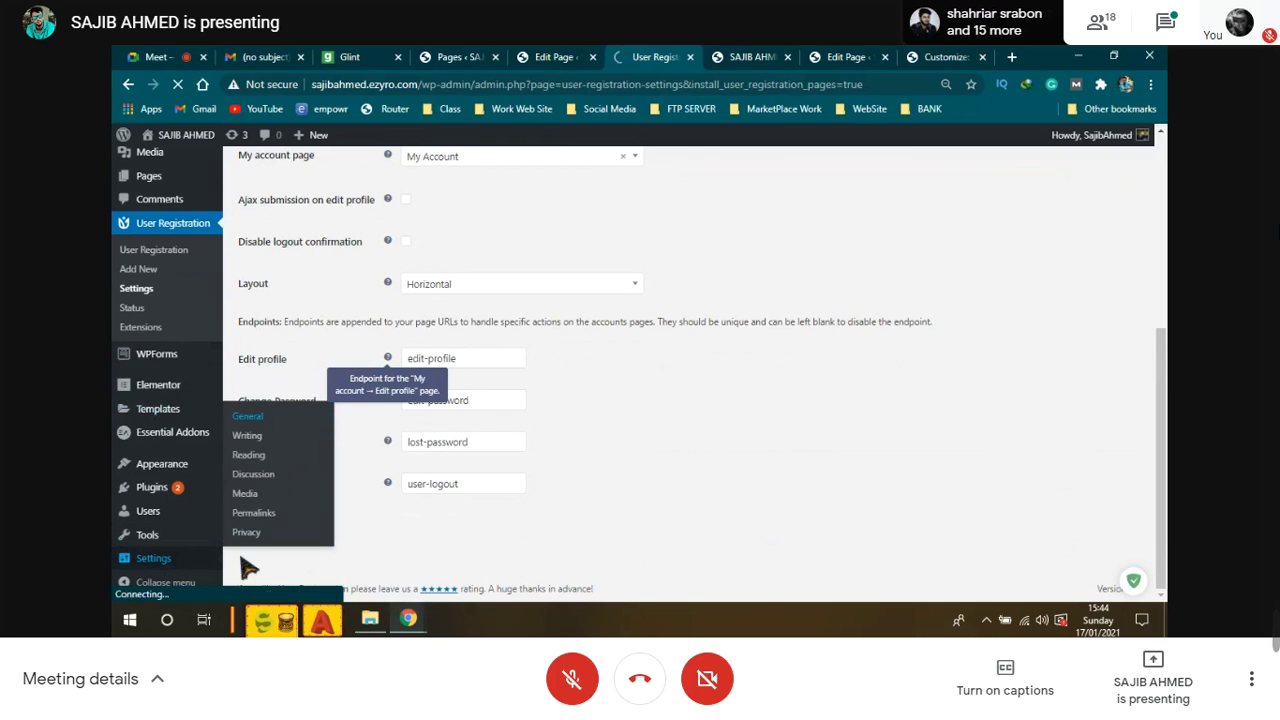
pyautogui.click(256, 420)
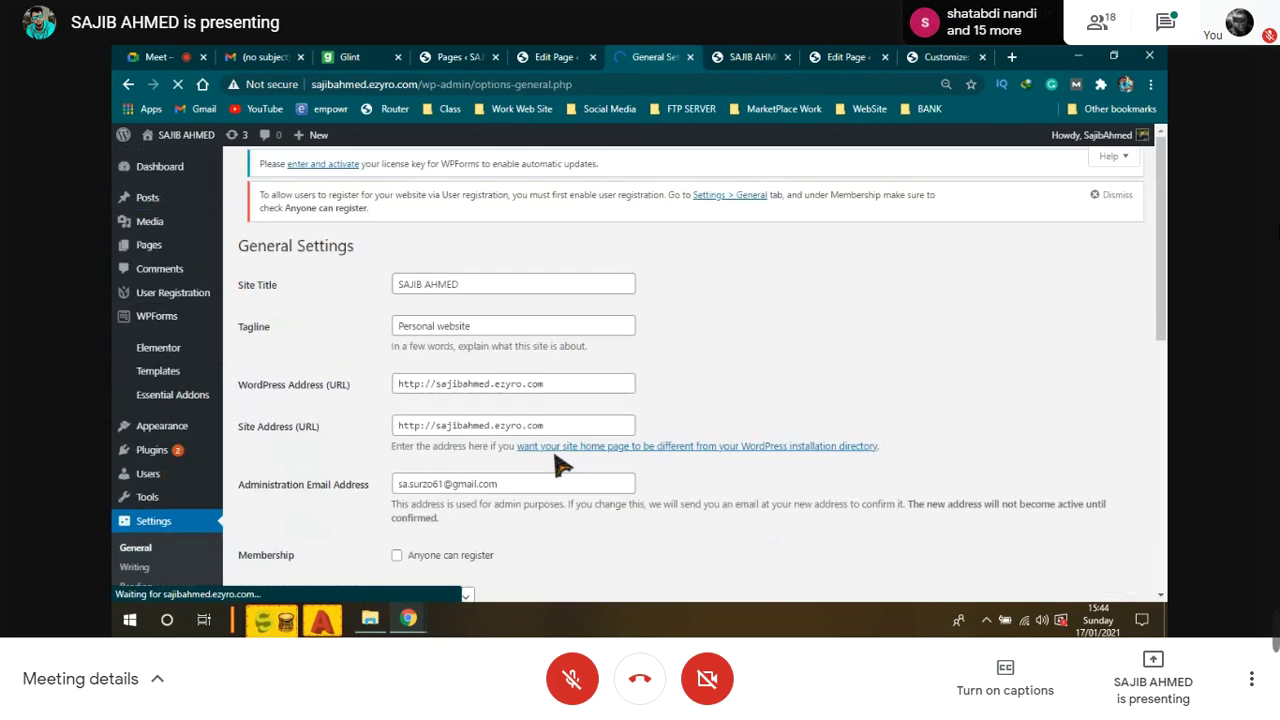
pyautogui.scroll(-2, 455, 432)
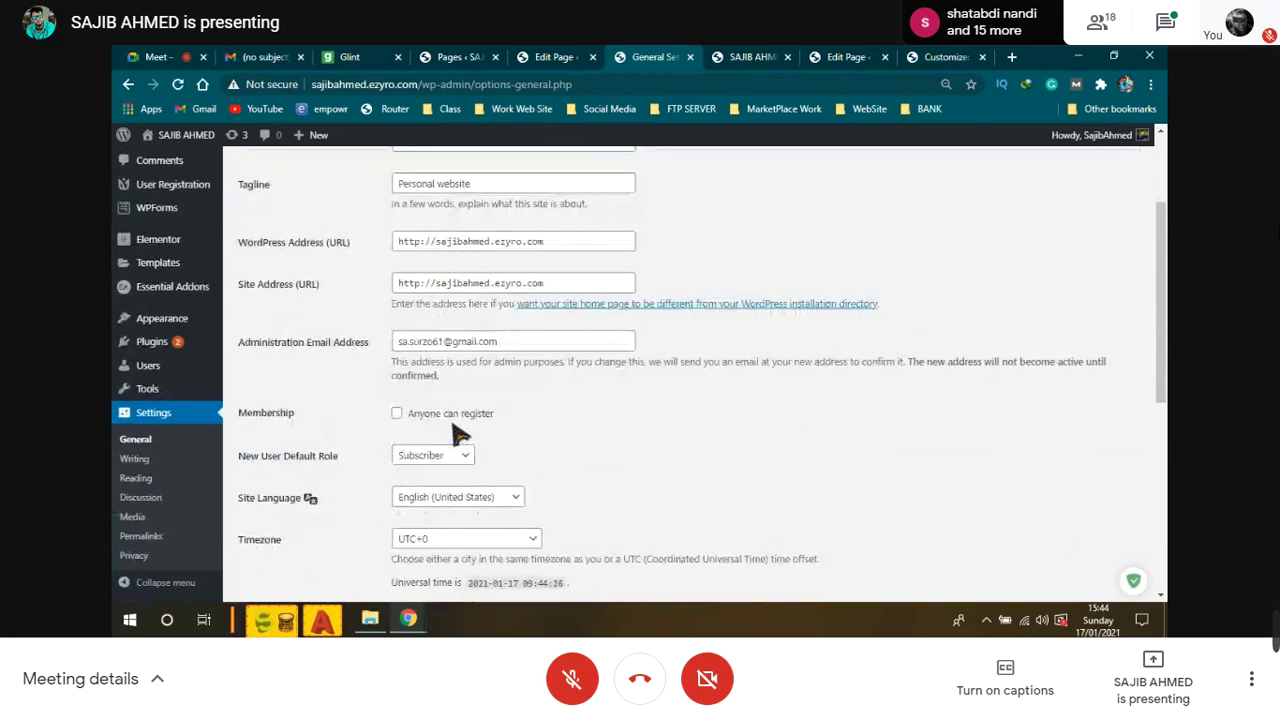
pyautogui.keyDown('shift'); pyautogui.click(262, 416); pyautogui.keyUp('shift')
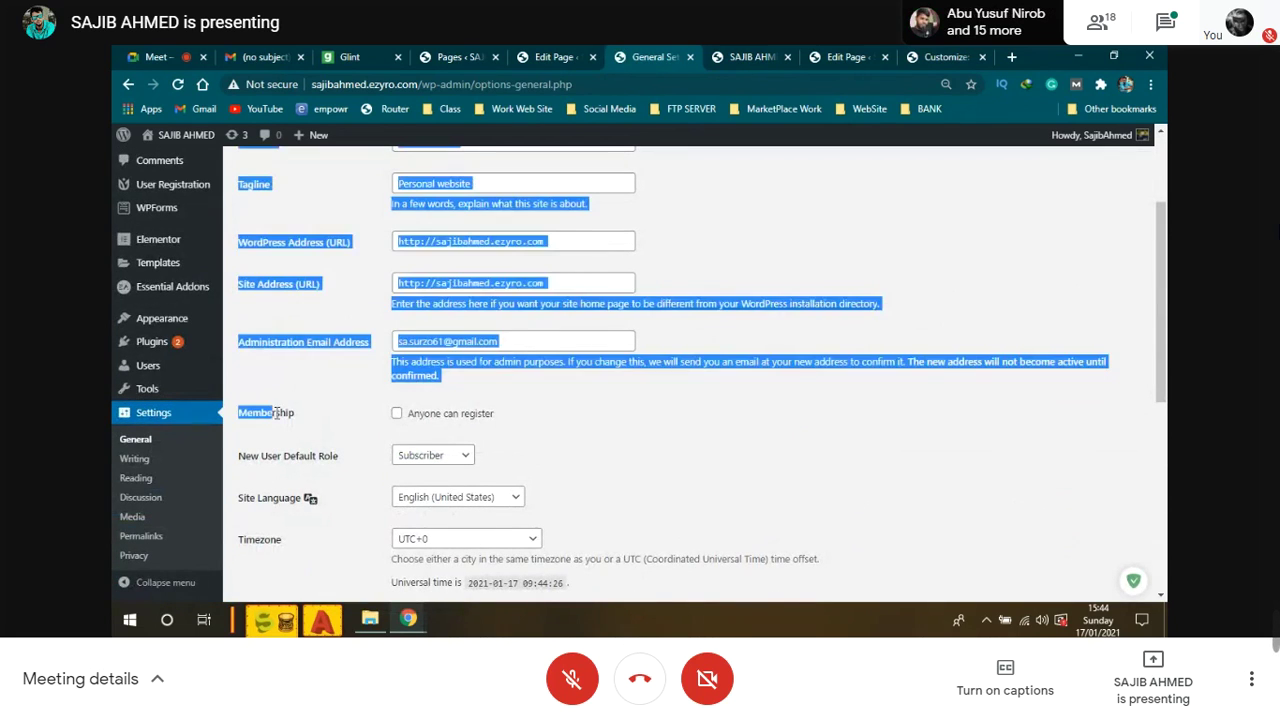
pyautogui.click(527, 432)
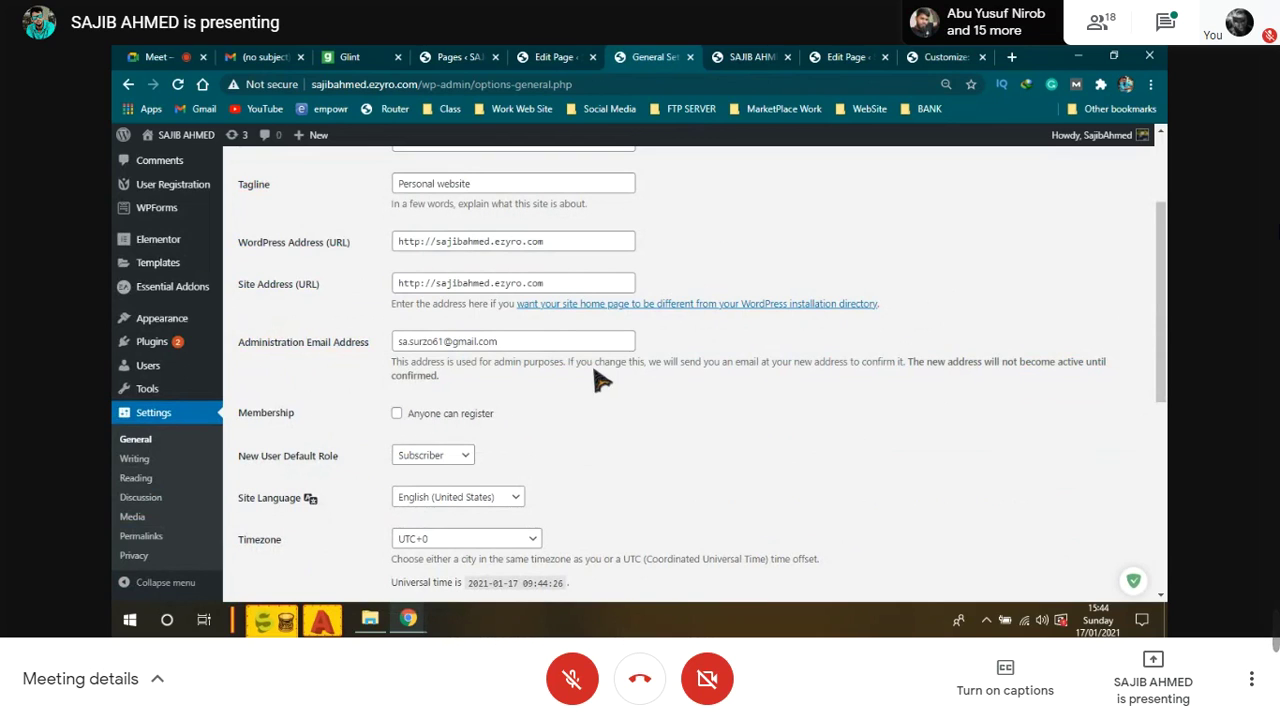
pyautogui.click(397, 415)
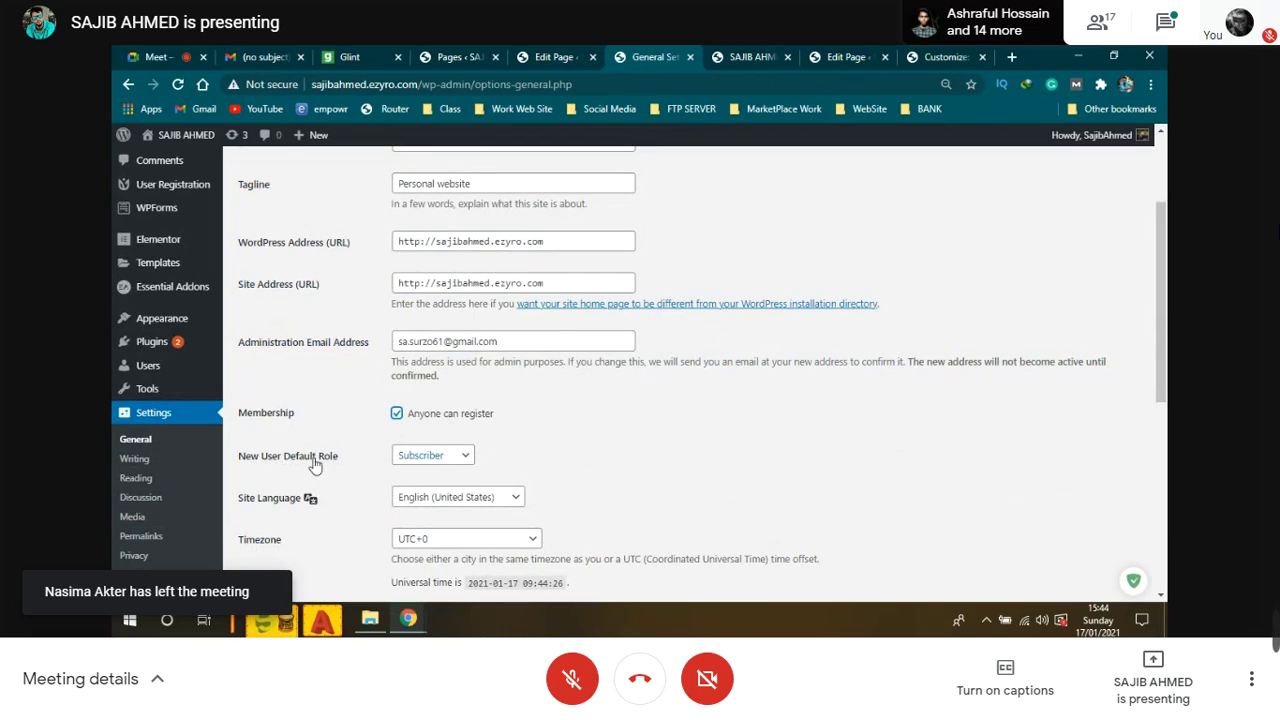
# Step: Choose Subscriber as the new user default role, save the general settings and review them
pyautogui.click(458, 460)
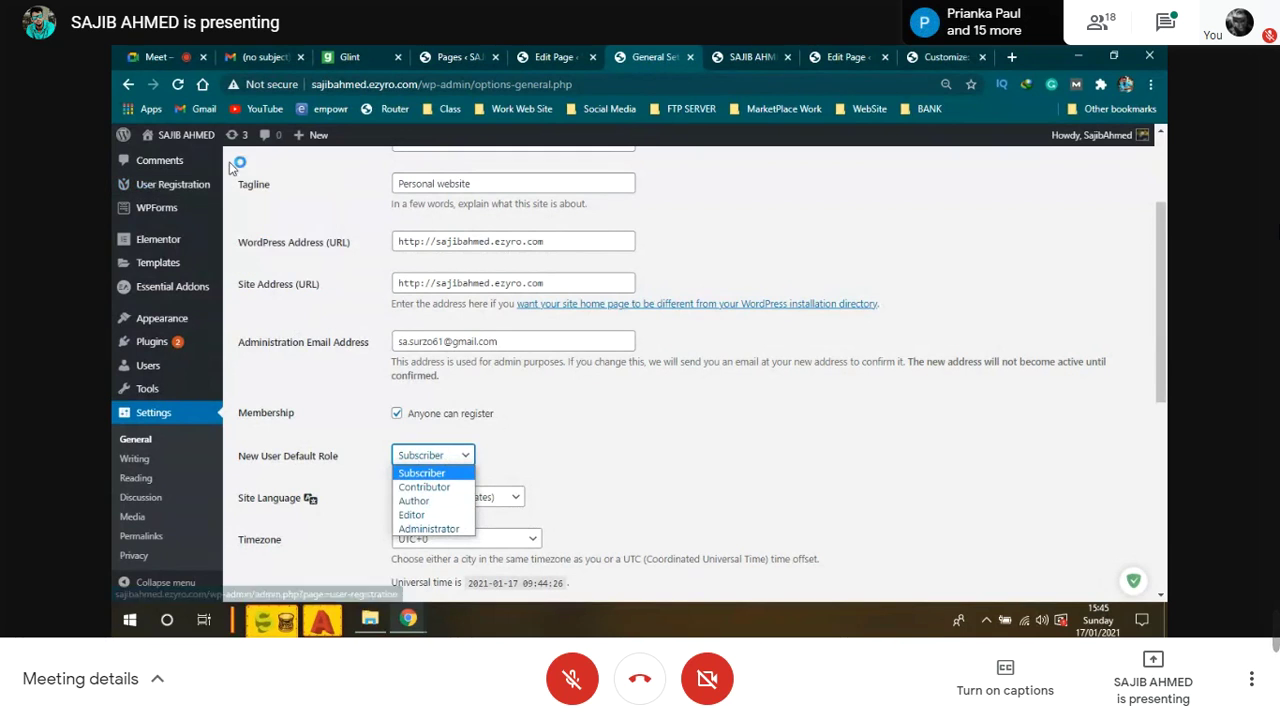
pyautogui.moveTo(183, 222)
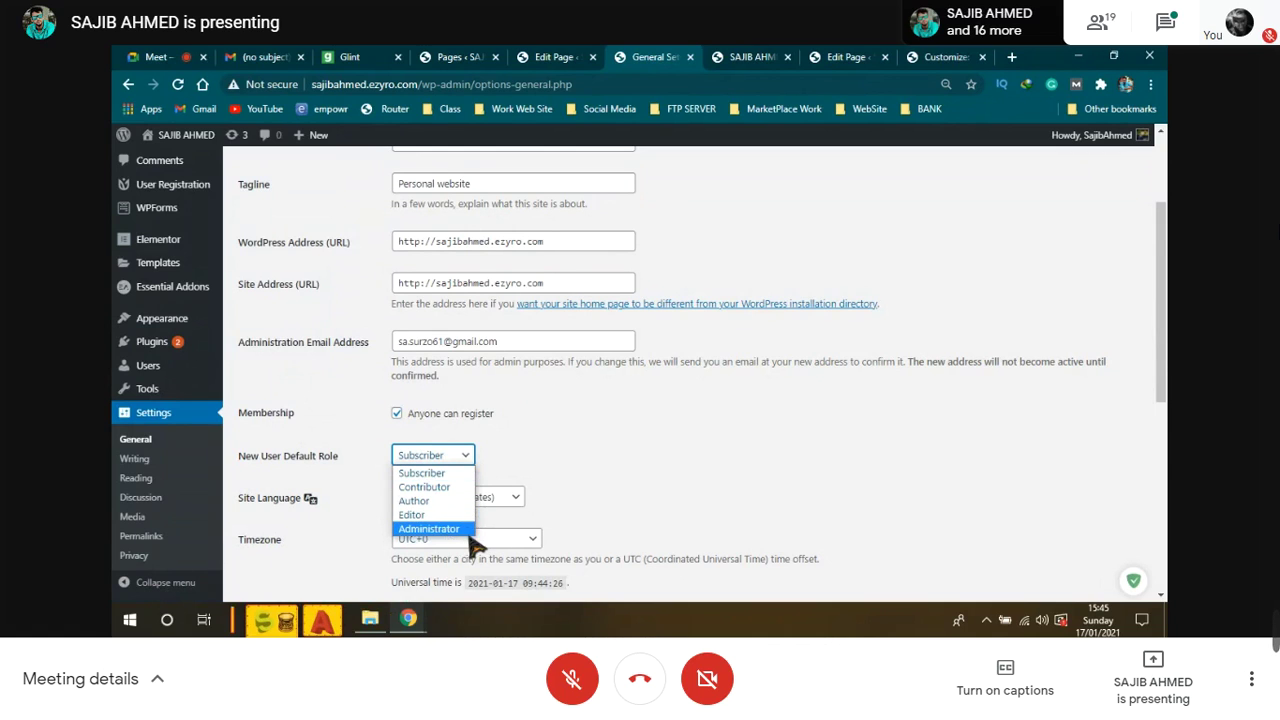
pyautogui.click(418, 473)
pyautogui.scroll(-5, 345, 466)
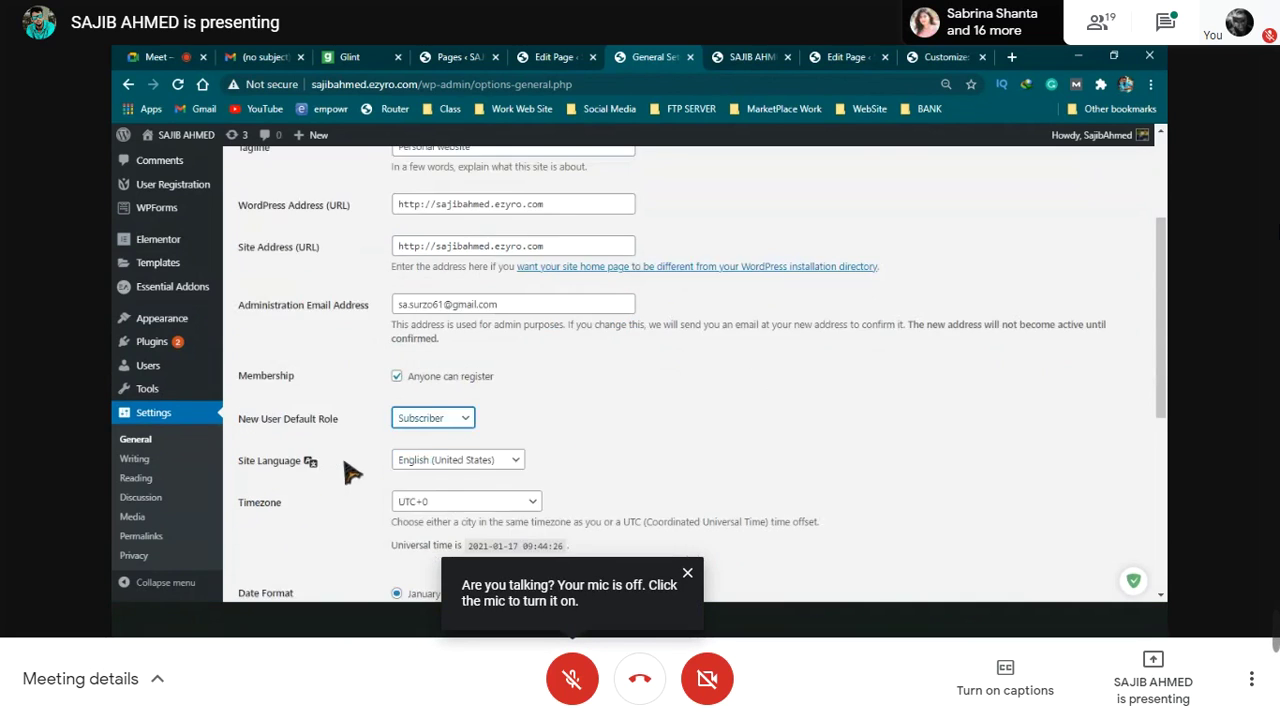
pyautogui.click(262, 530)
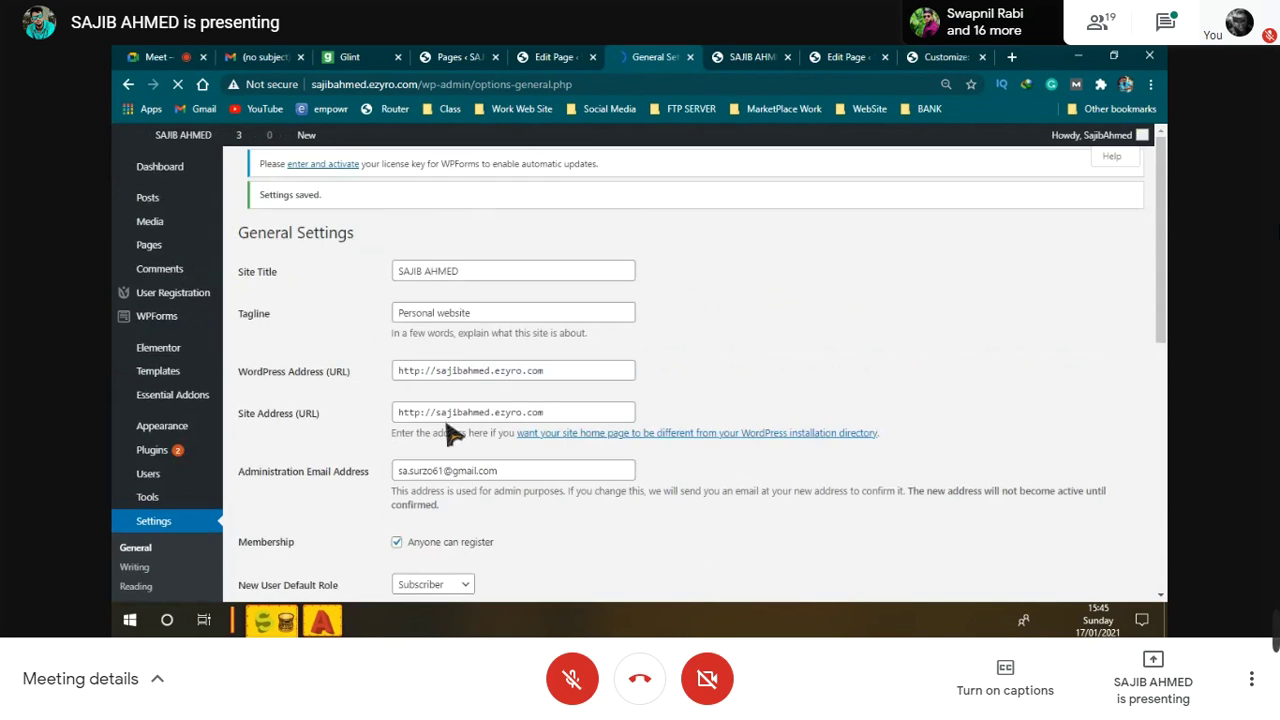
pyautogui.scroll(-3, 520, 390)
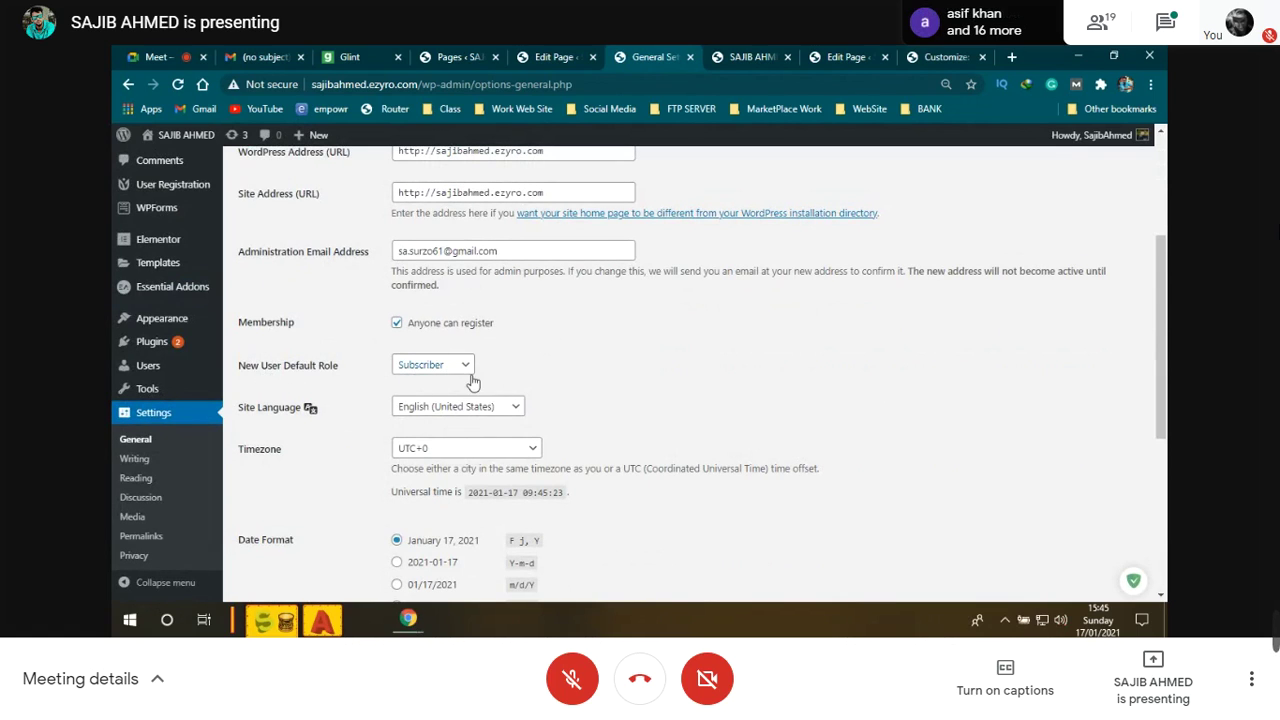
pyautogui.scroll(3, 464, 415)
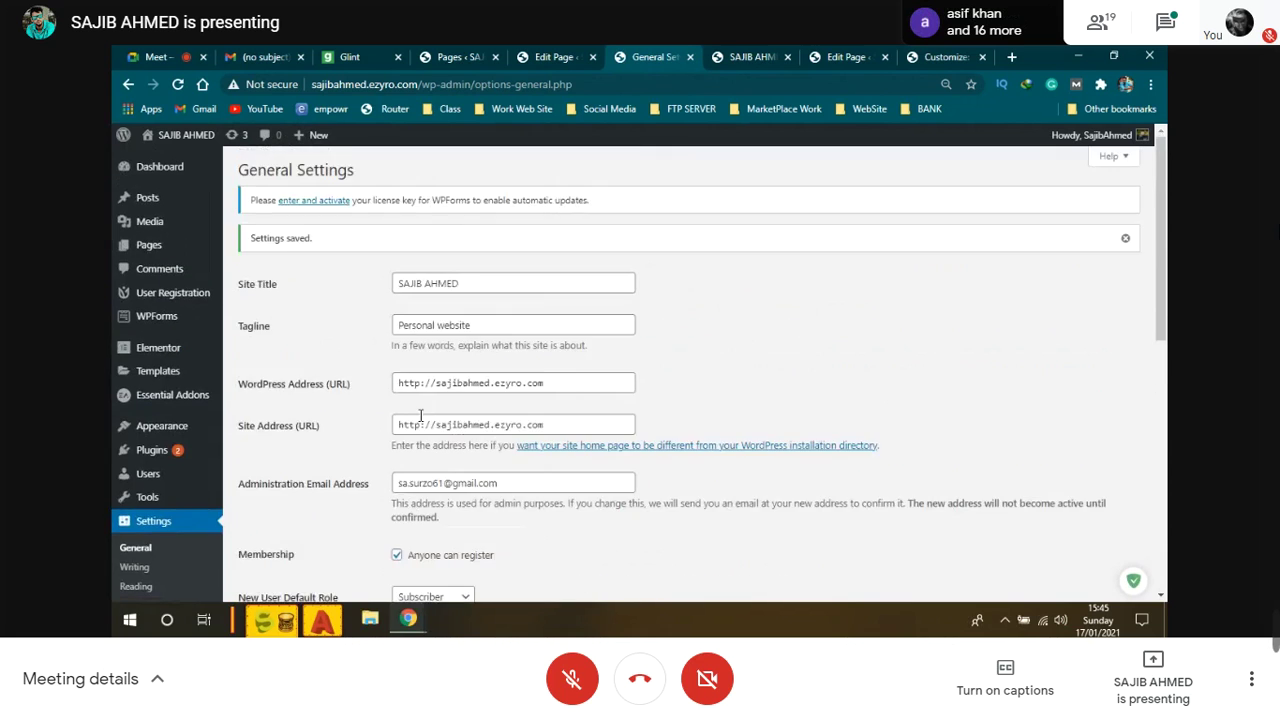
pyautogui.scroll(-8, 420, 414)
pyautogui.scroll(10, 365, 476)
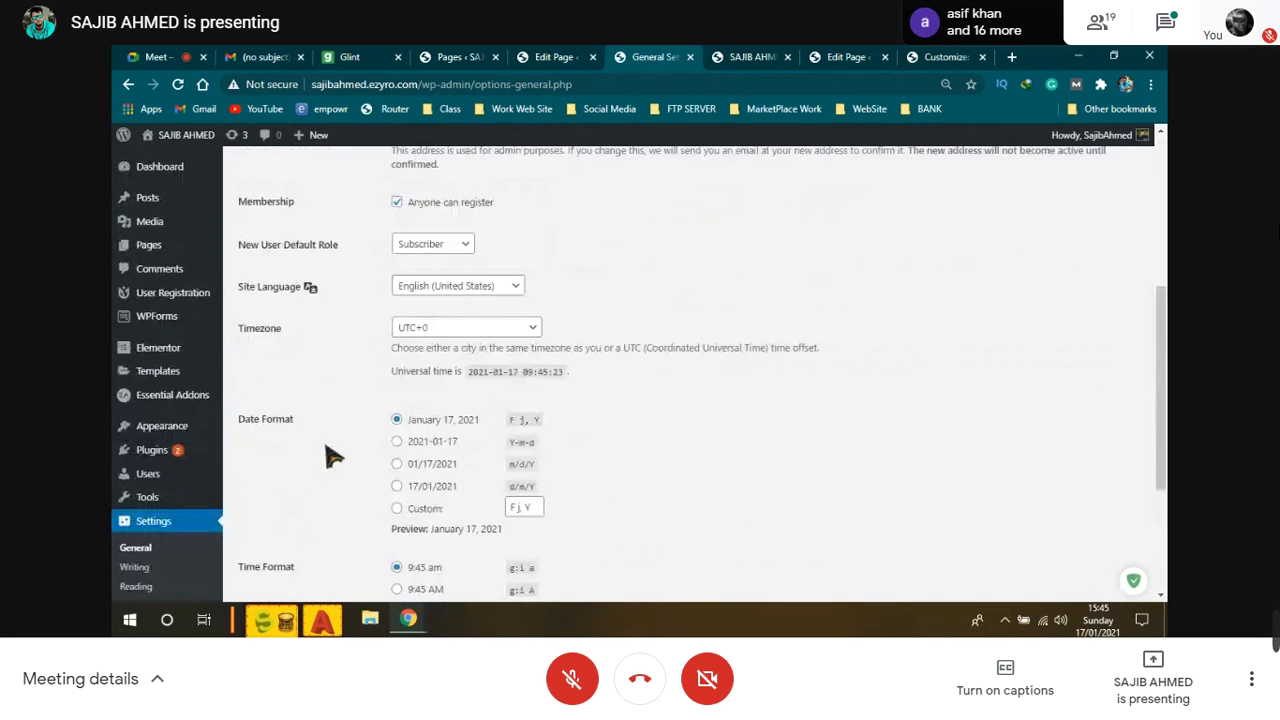
# Step: Open the User Registration plugin's Default form for editing and add First Name and Last Name fields side by side below the password fields
pyautogui.click(163, 299)
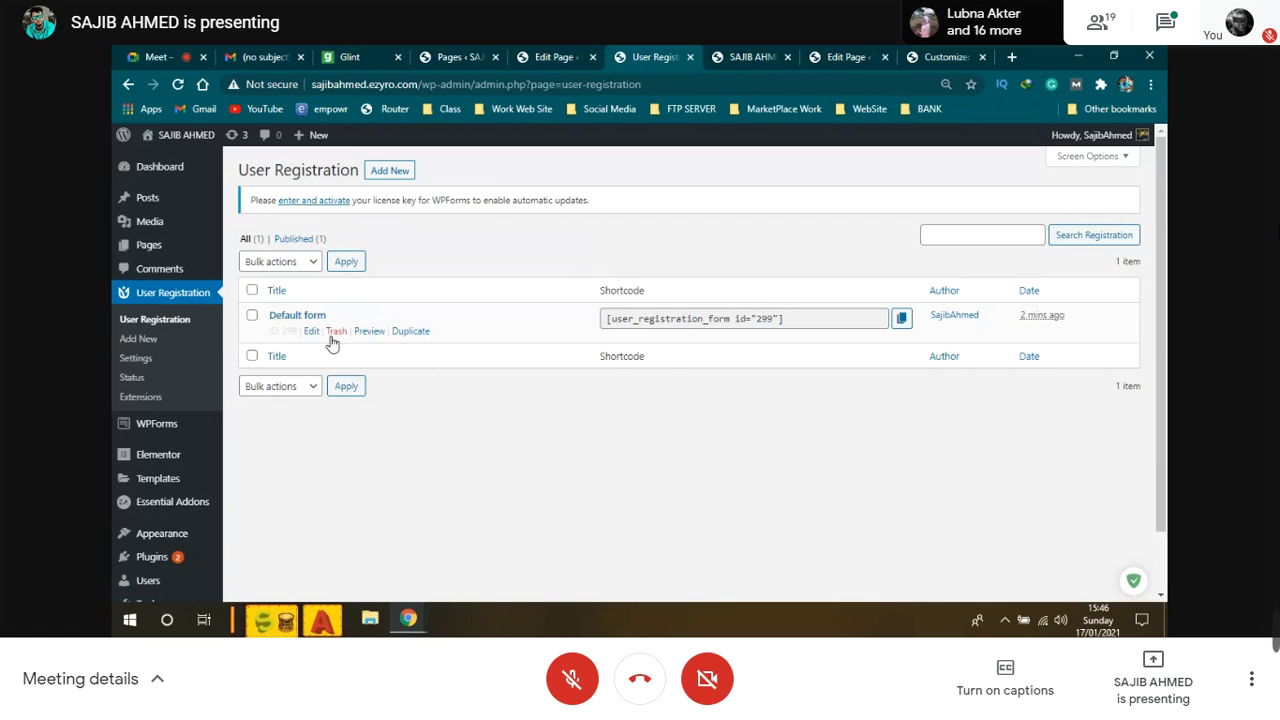
pyautogui.click(311, 333)
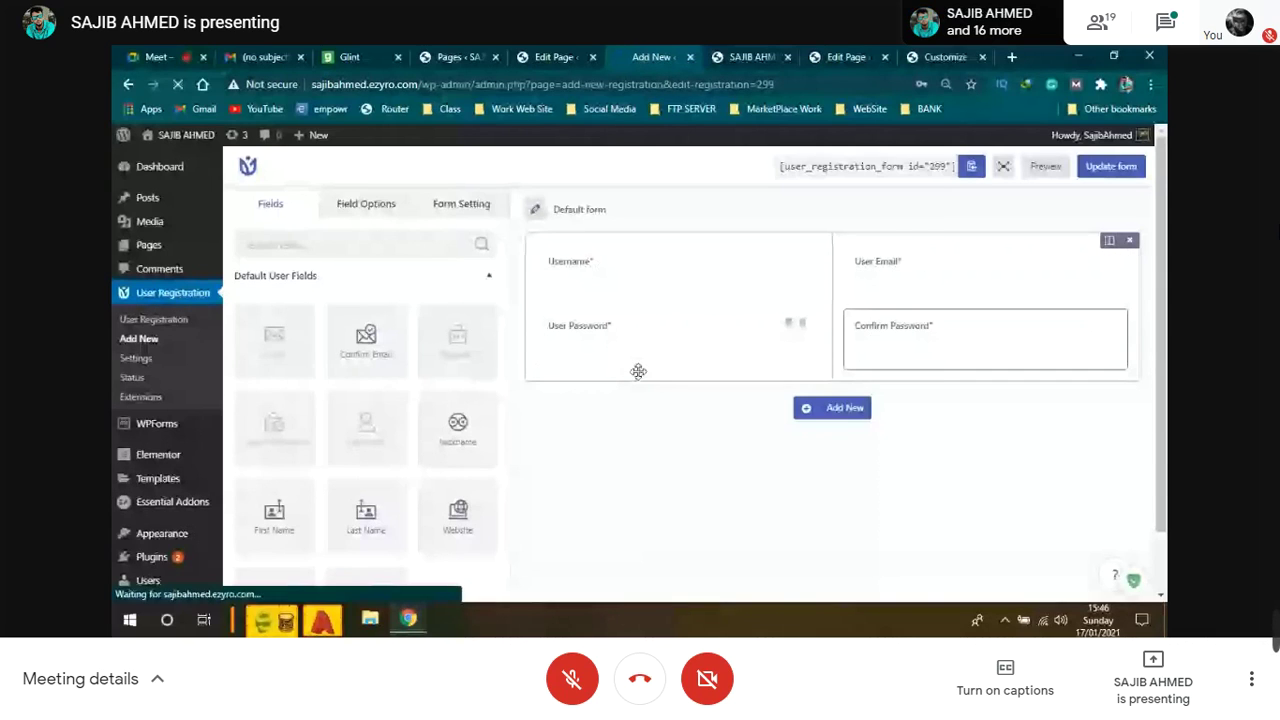
pyautogui.scroll(-1, 369, 367)
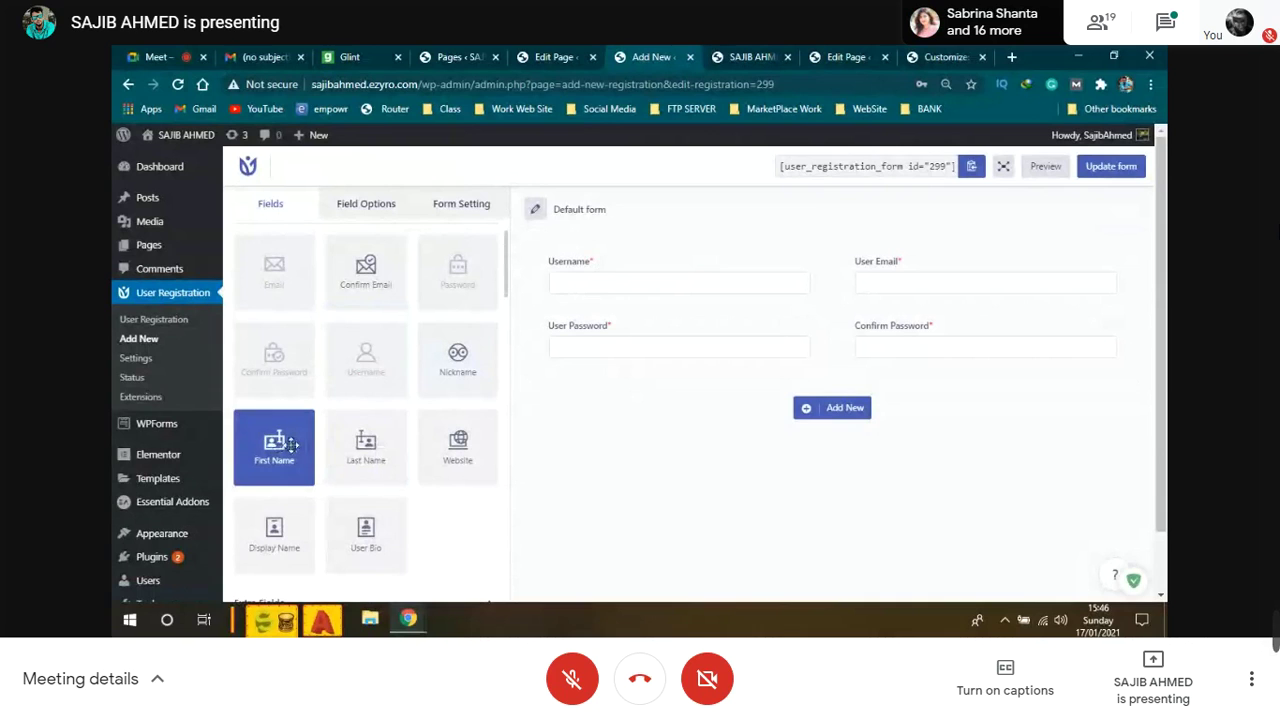
pyautogui.moveTo(275, 443); pyautogui.dragTo(576, 380)
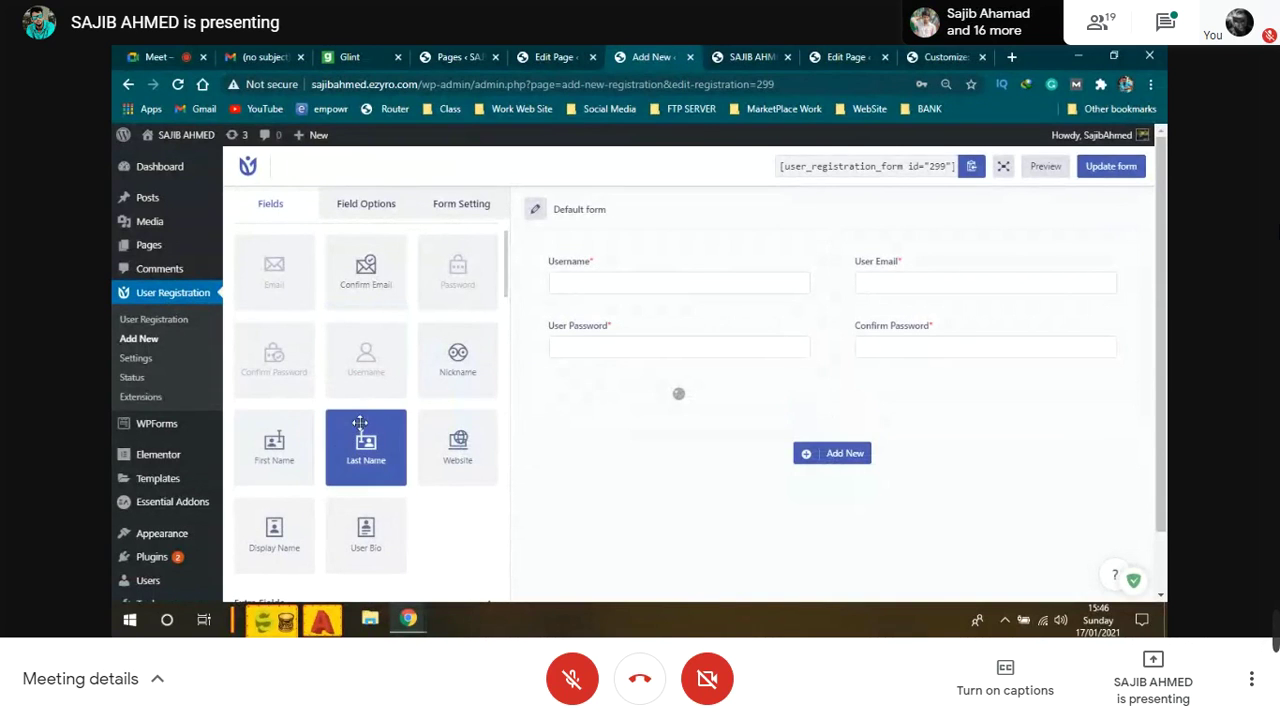
pyautogui.moveTo(352, 446); pyautogui.dragTo(946, 391)
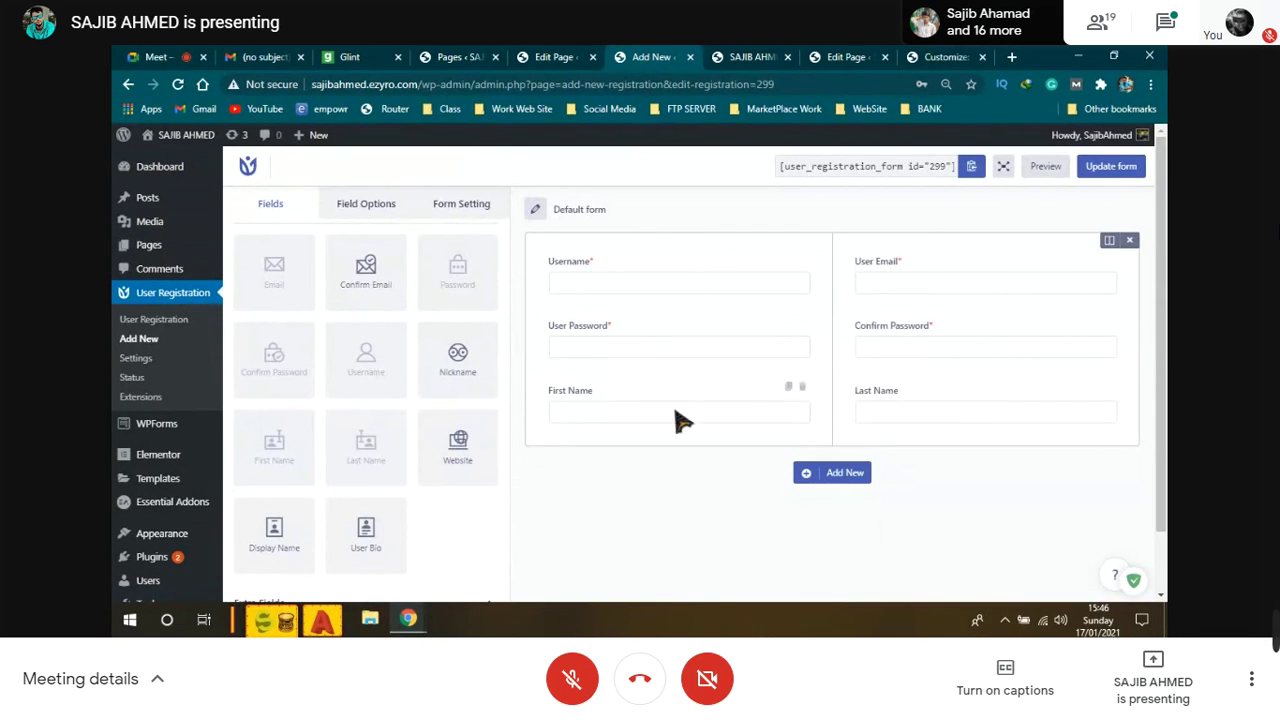
pyautogui.scroll(-1, 325, 472)
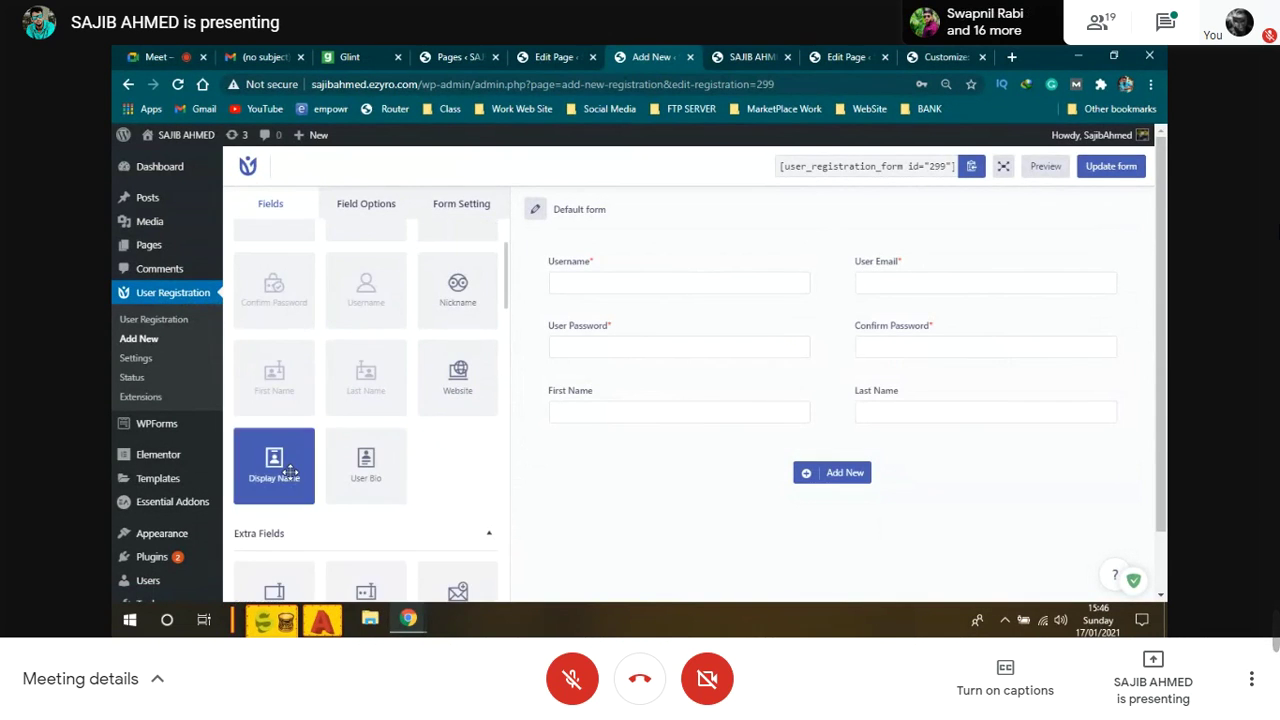
pyautogui.scroll(-3, 366, 462)
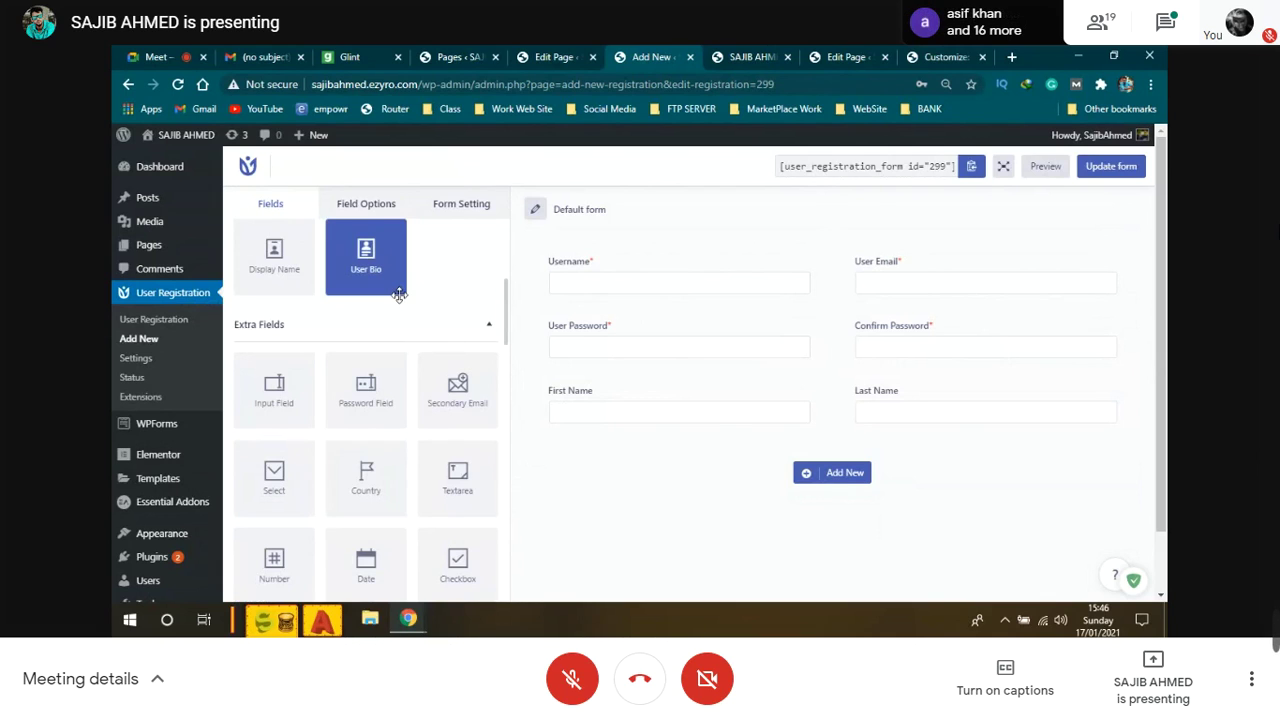
pyautogui.hotkey('ctrl', 'd')
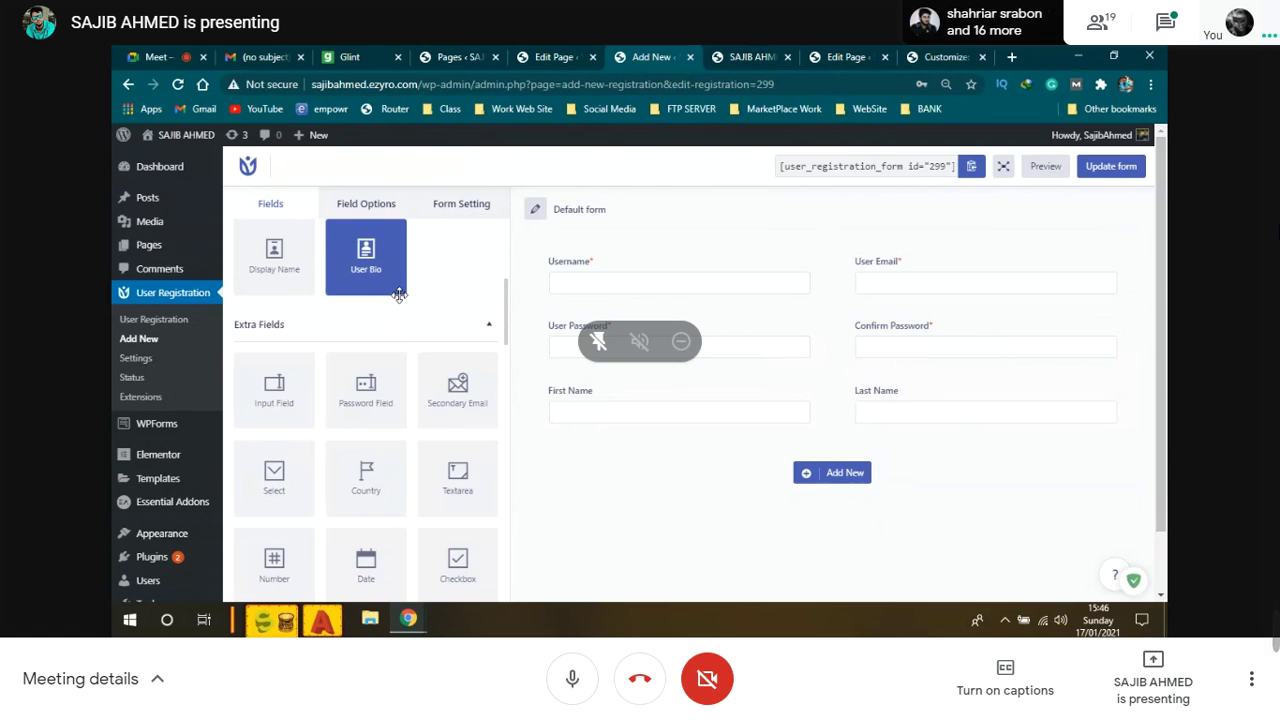
pyautogui.hotkey('ctrl', 'd')
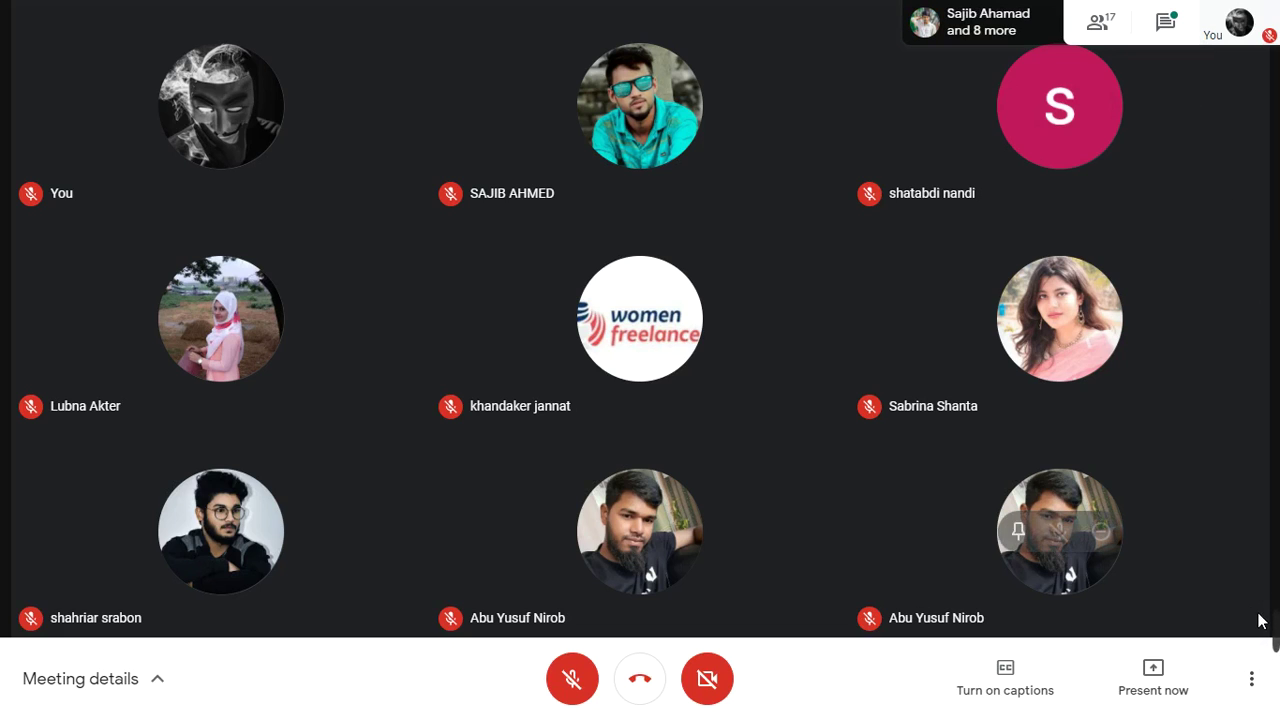
pyautogui.moveTo(1250, 620)
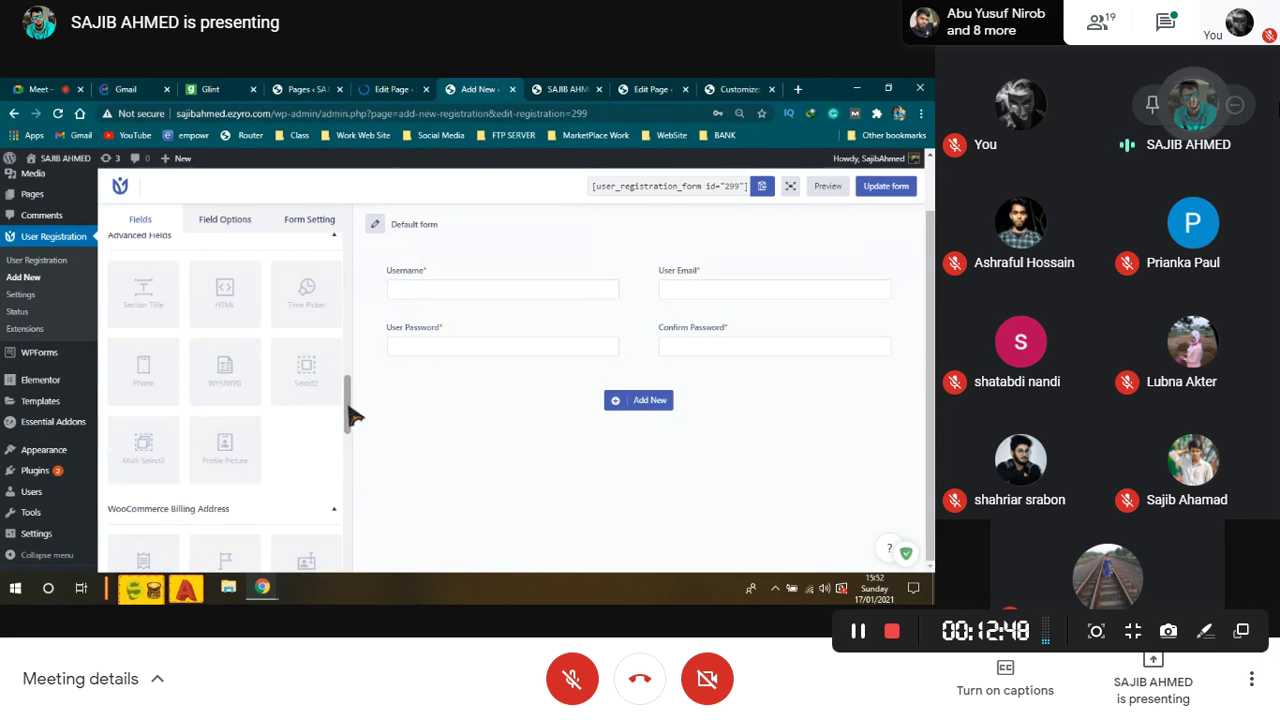
# Step: View the User Password field's options and return to the list of available form fields
pyautogui.click(438, 343)
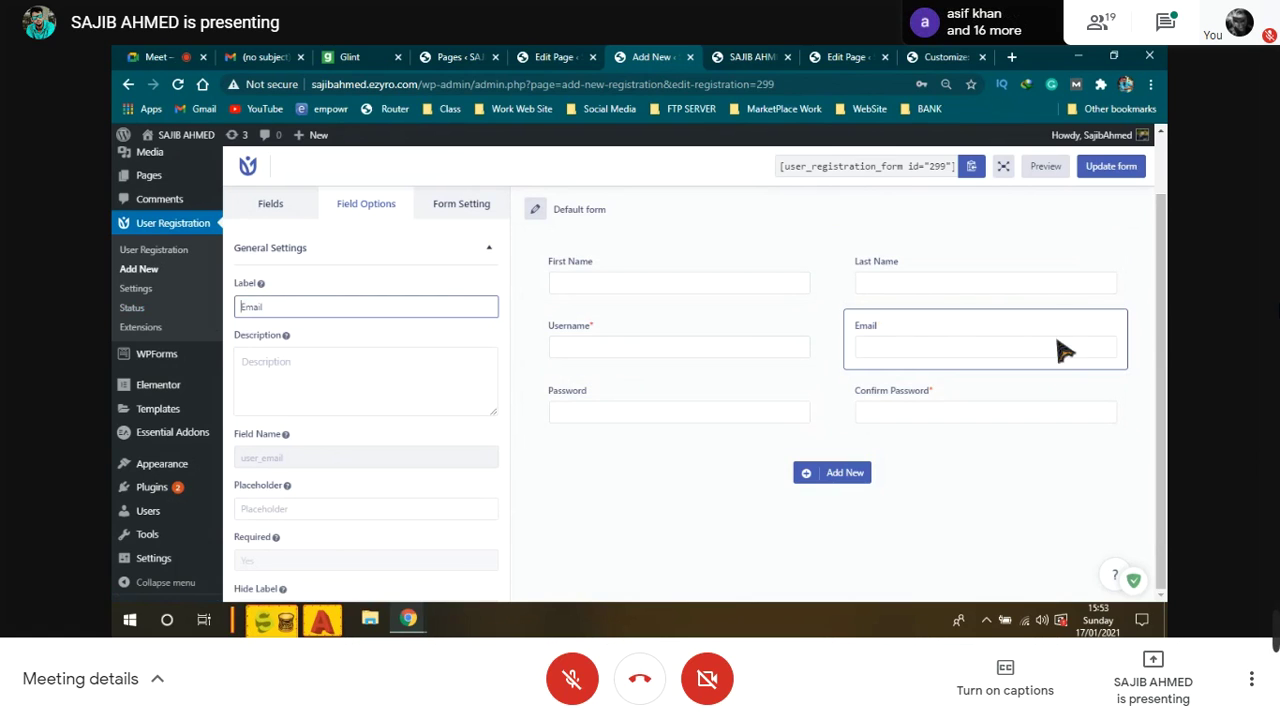
pyautogui.click(294, 208)
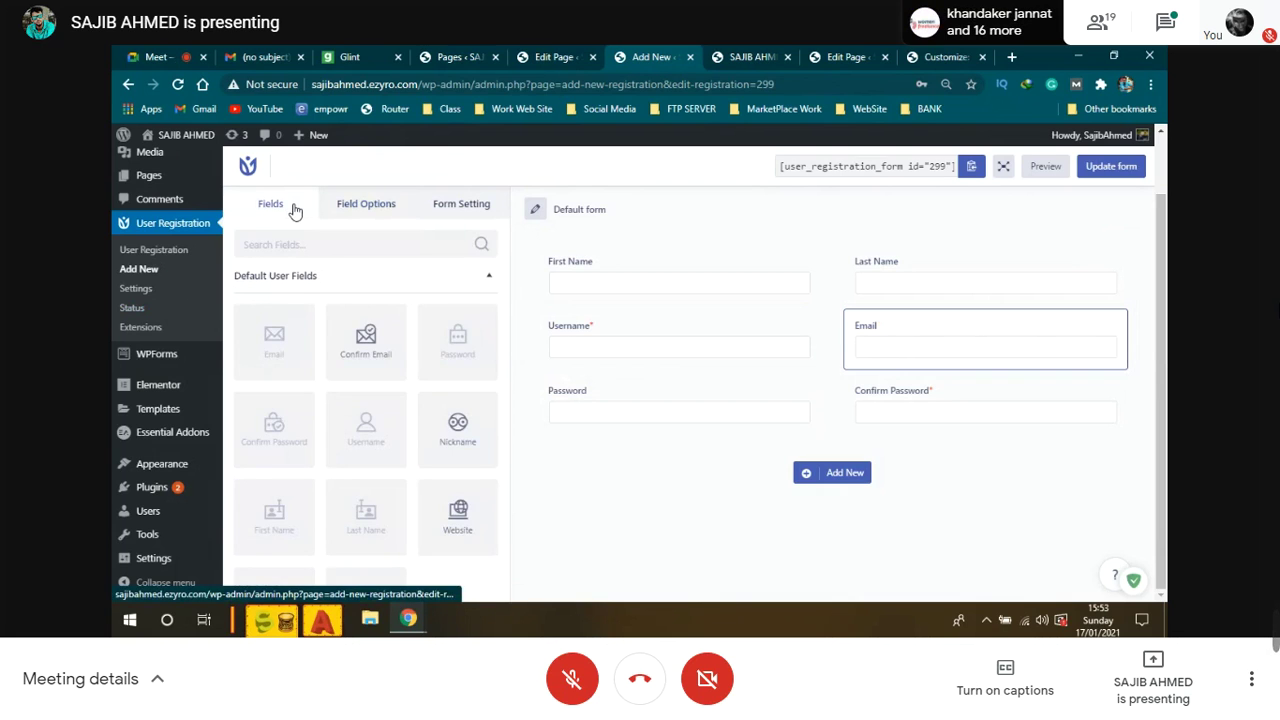
# Step: Switch to the Google Meet call, admit the waiting participant and return to the registration form editor
pyautogui.hotkey('ctrl', '1')
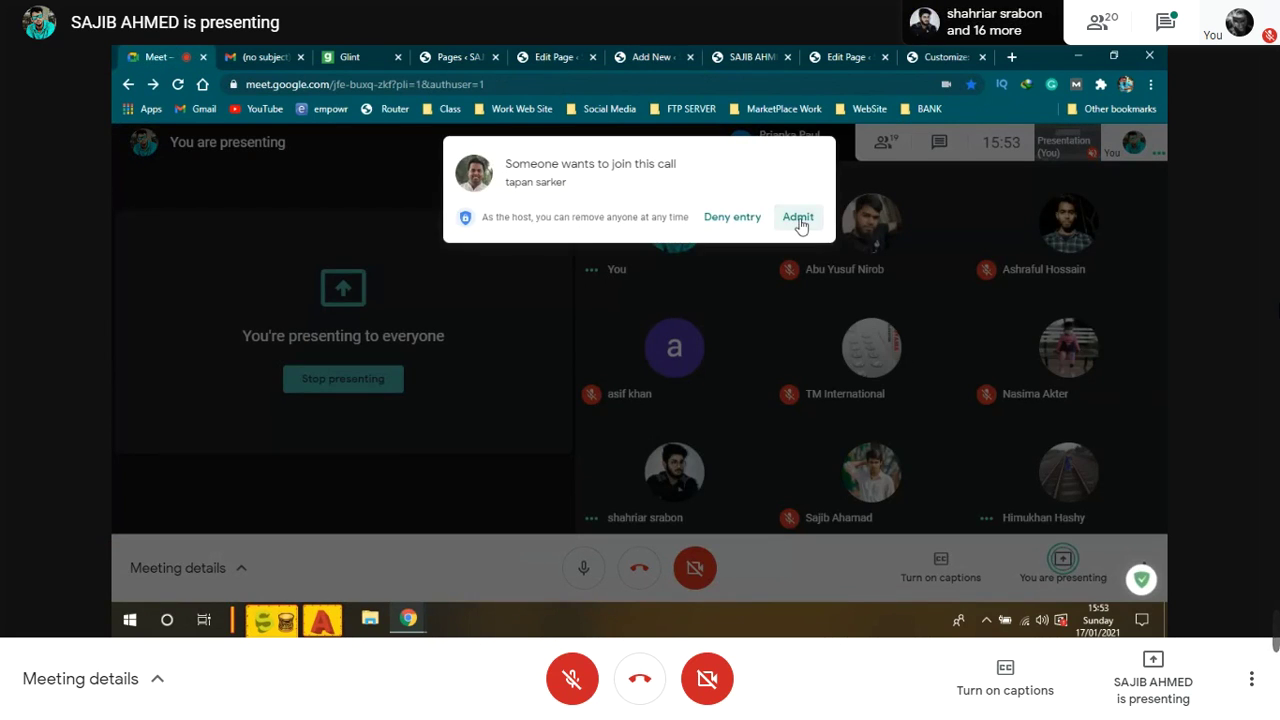
pyautogui.click(799, 220)
pyautogui.click(535, 60)
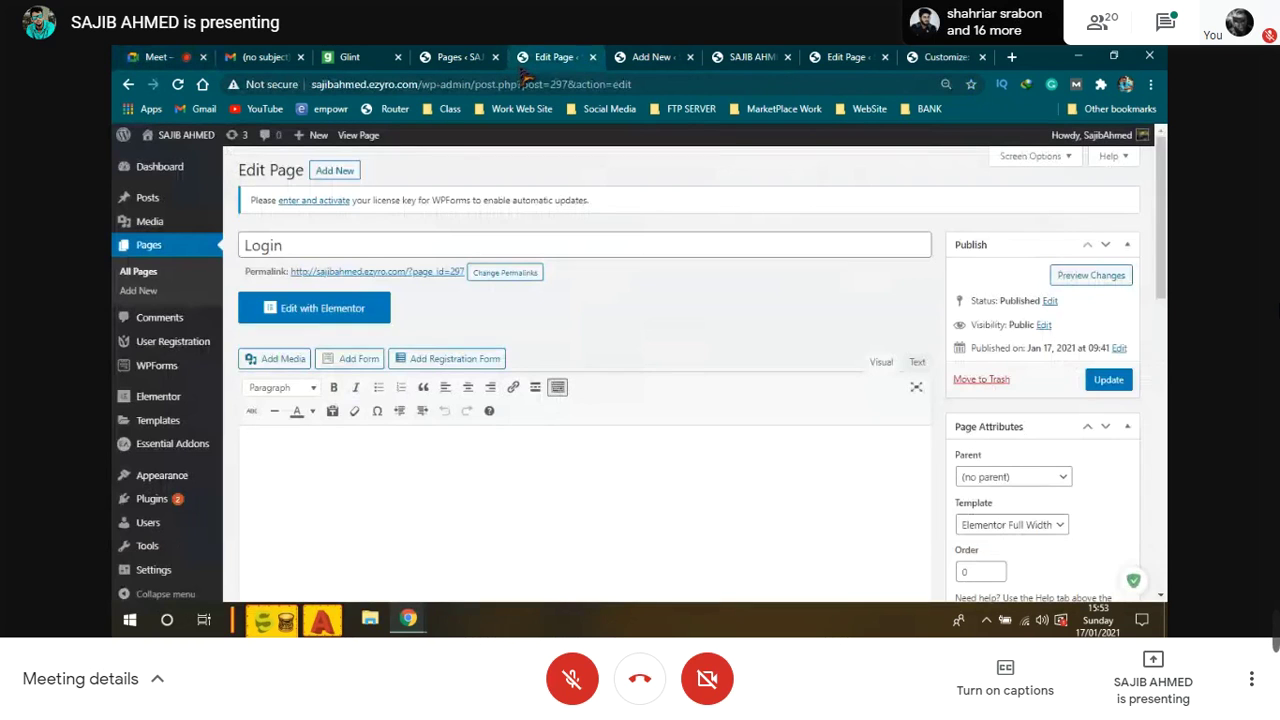
pyautogui.click(662, 57)
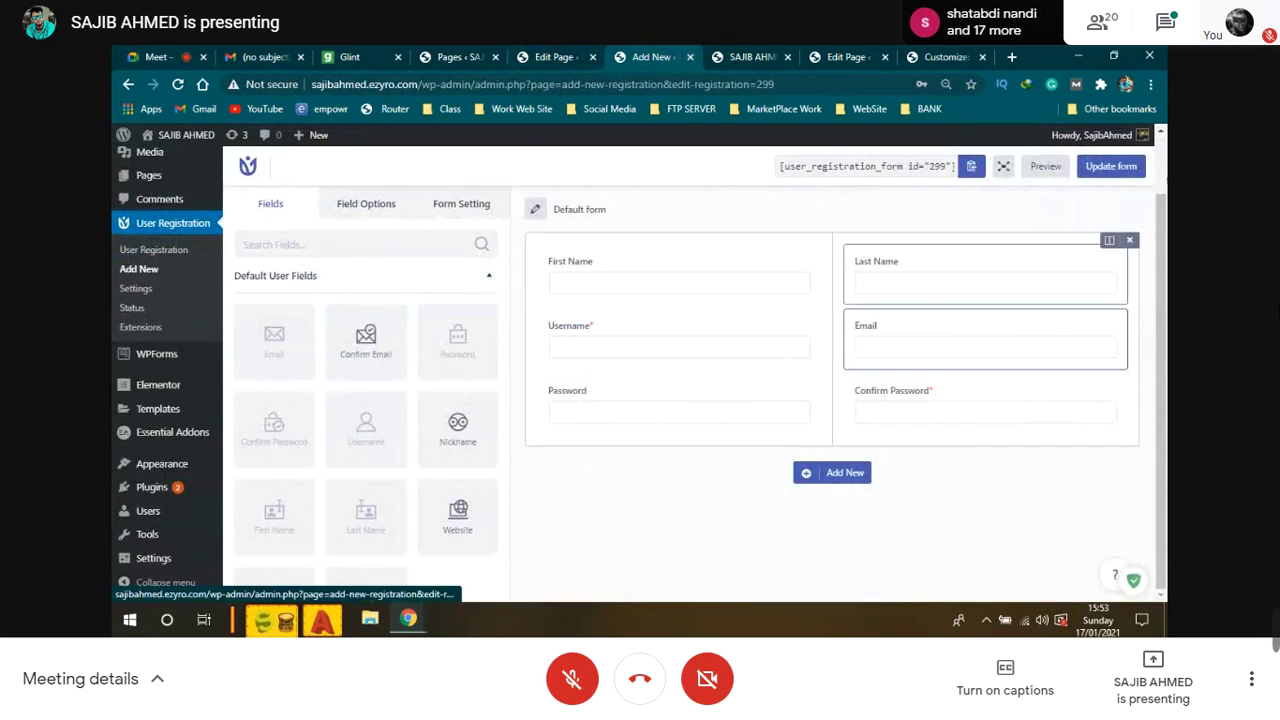
# Step: Open the Default form's general settings and view the available default user roles, keeping Subscriber
pyautogui.scroll(2, 270, 203)
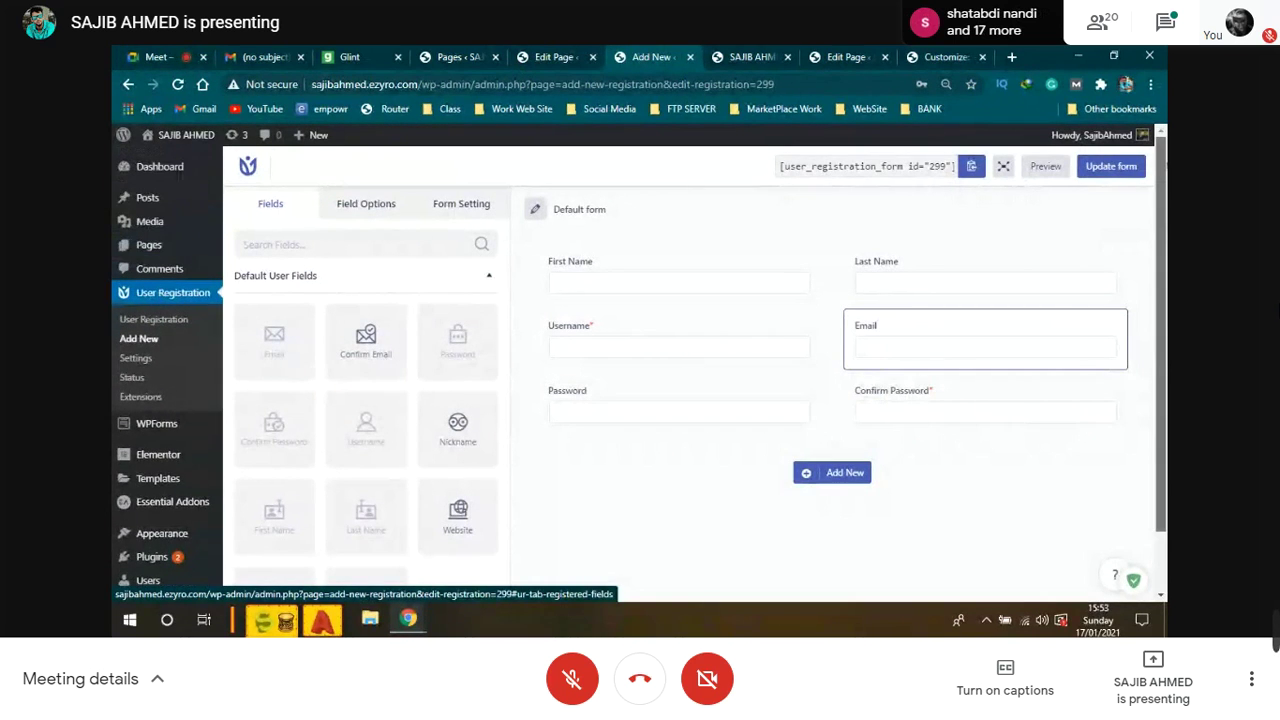
pyautogui.scroll(-1, 270, 203)
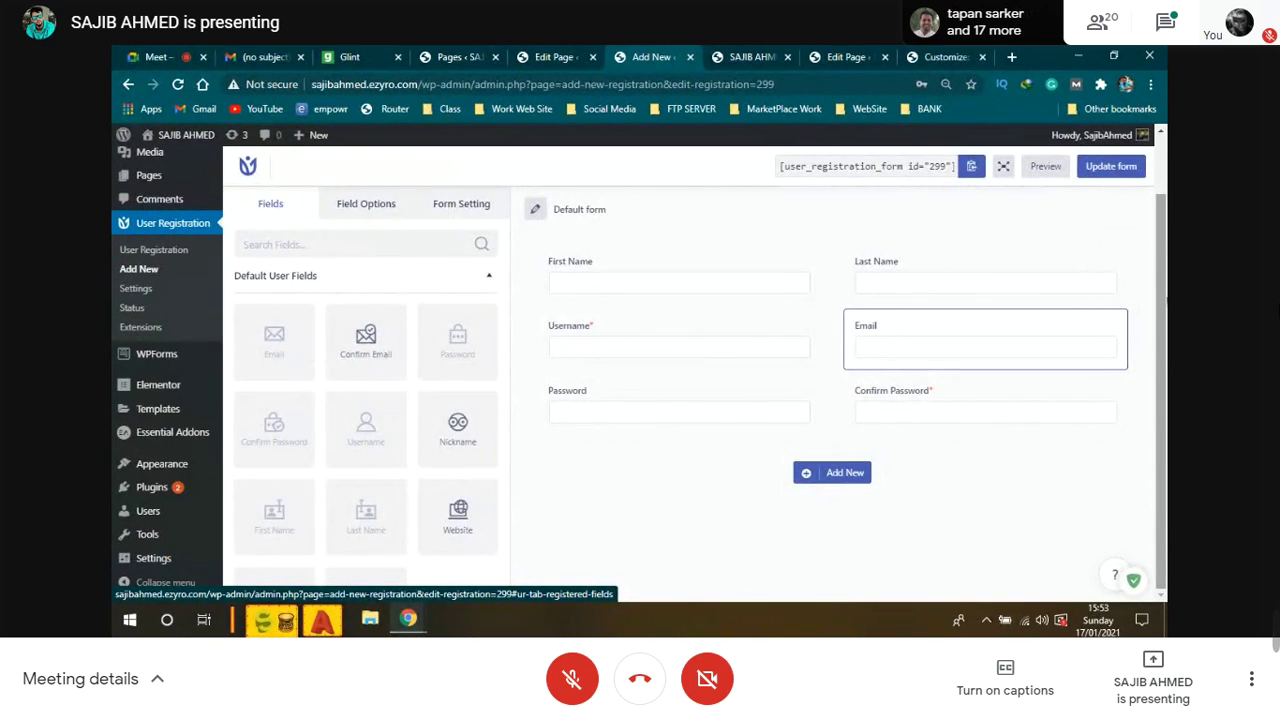
pyautogui.click(472, 215)
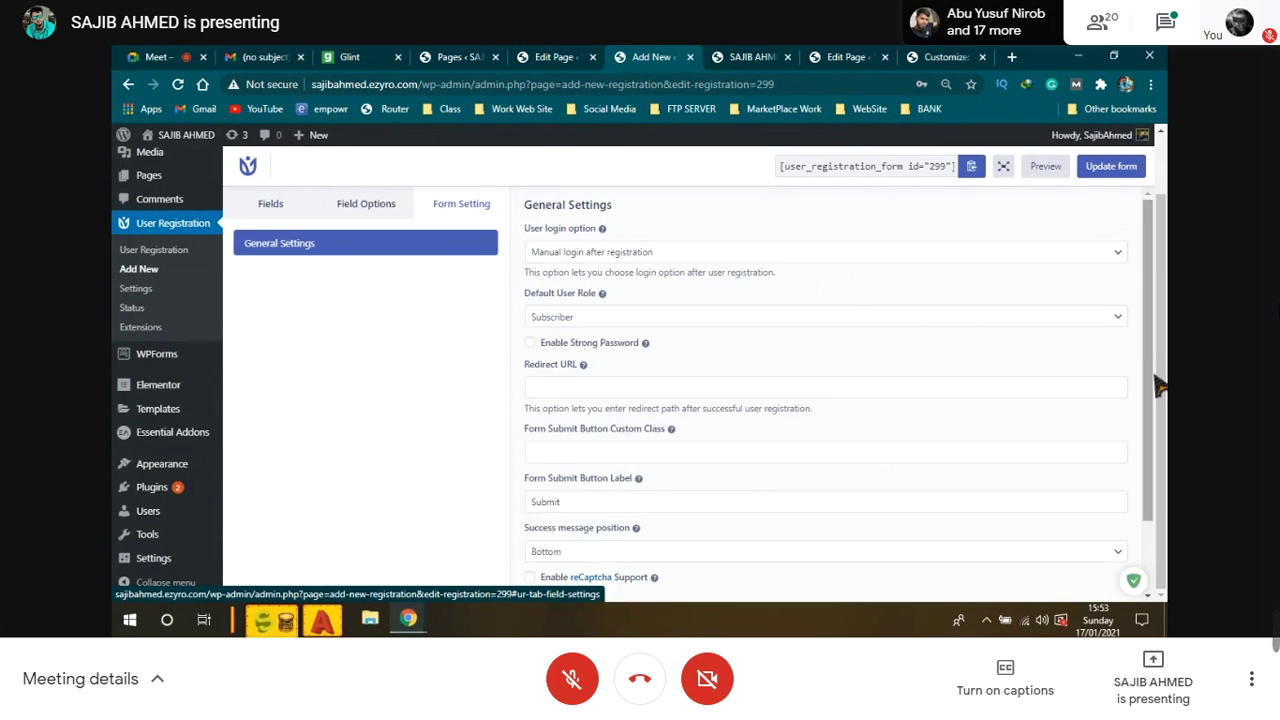
pyautogui.moveTo(1157, 380)
pyautogui.mouseDown()
pyautogui.moveTo(1154, 426)
pyautogui.moveTo(1152, 380)
pyautogui.mouseUp()
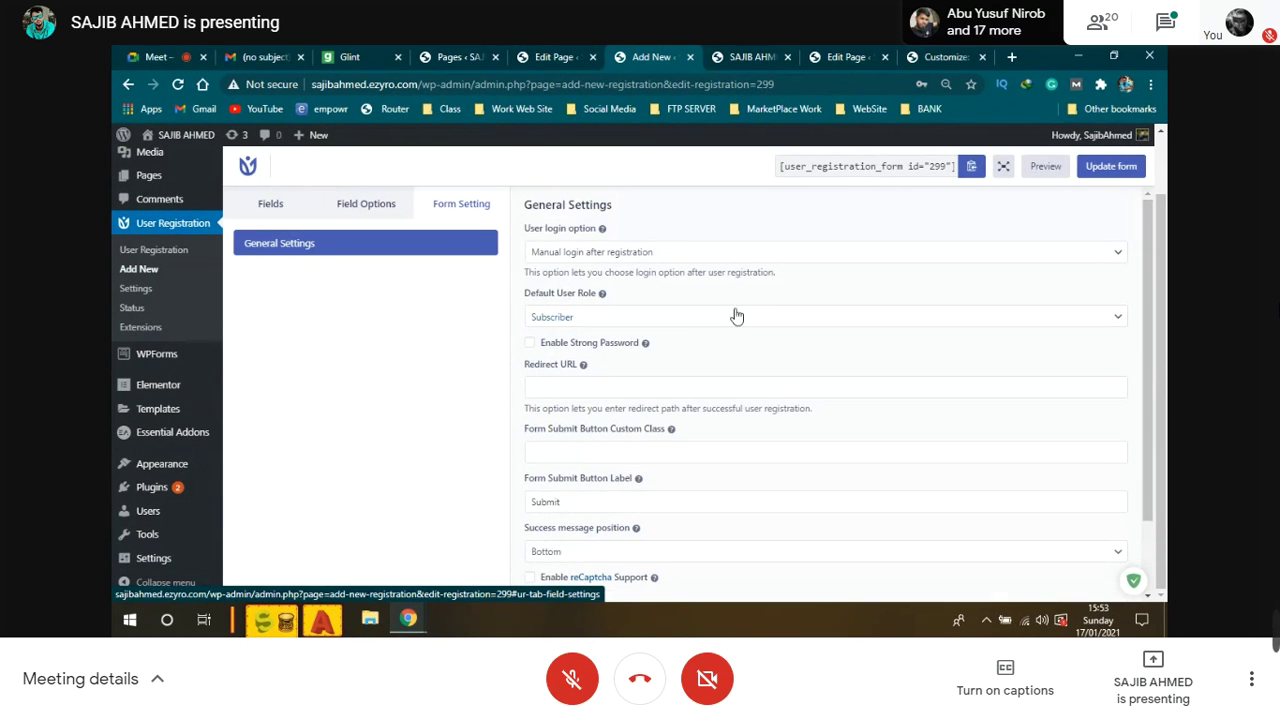
pyautogui.click(660, 318)
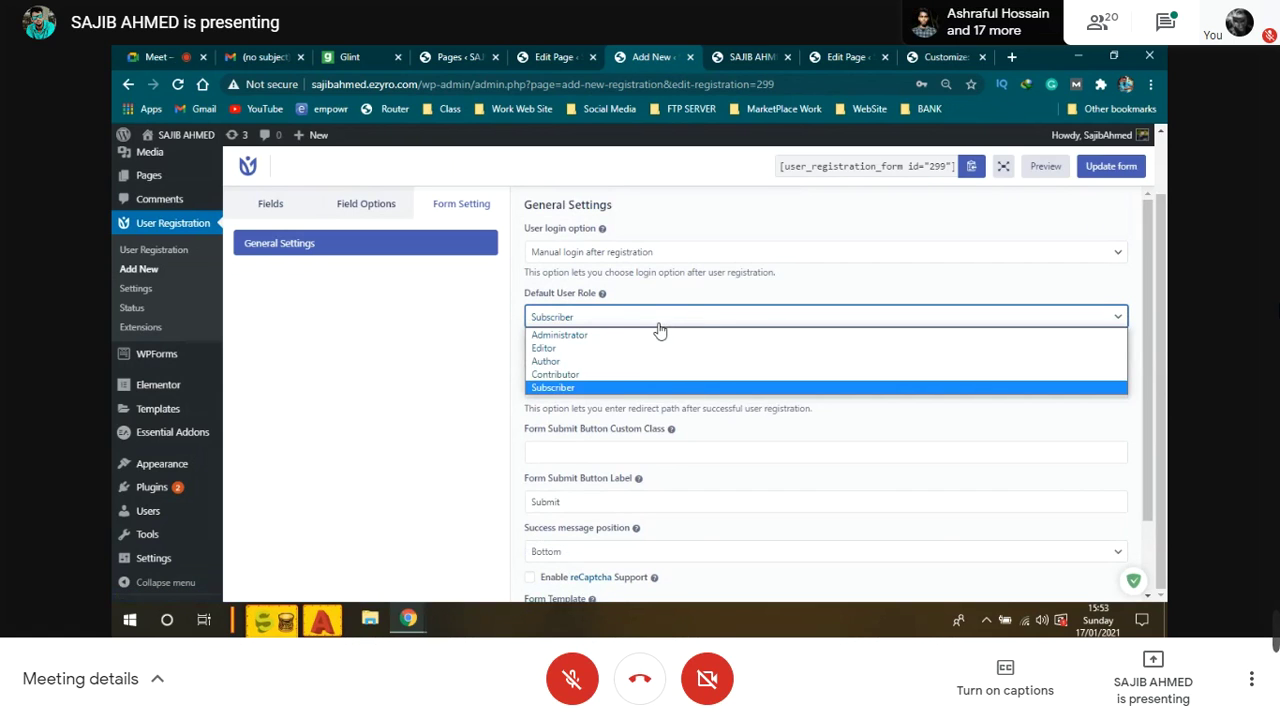
pyautogui.click(497, 316)
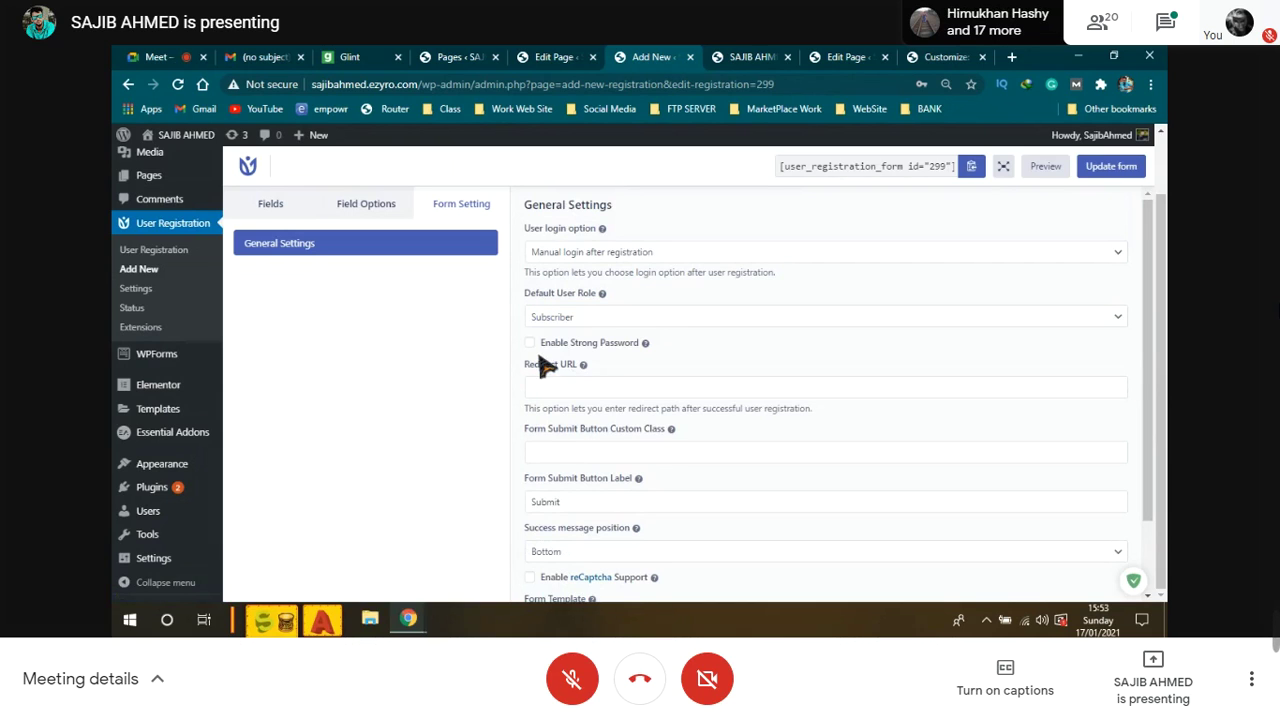
# Step: Enable strong passwords for the registration form with a minimum strength of Strong and update the form
pyautogui.click(529, 343)
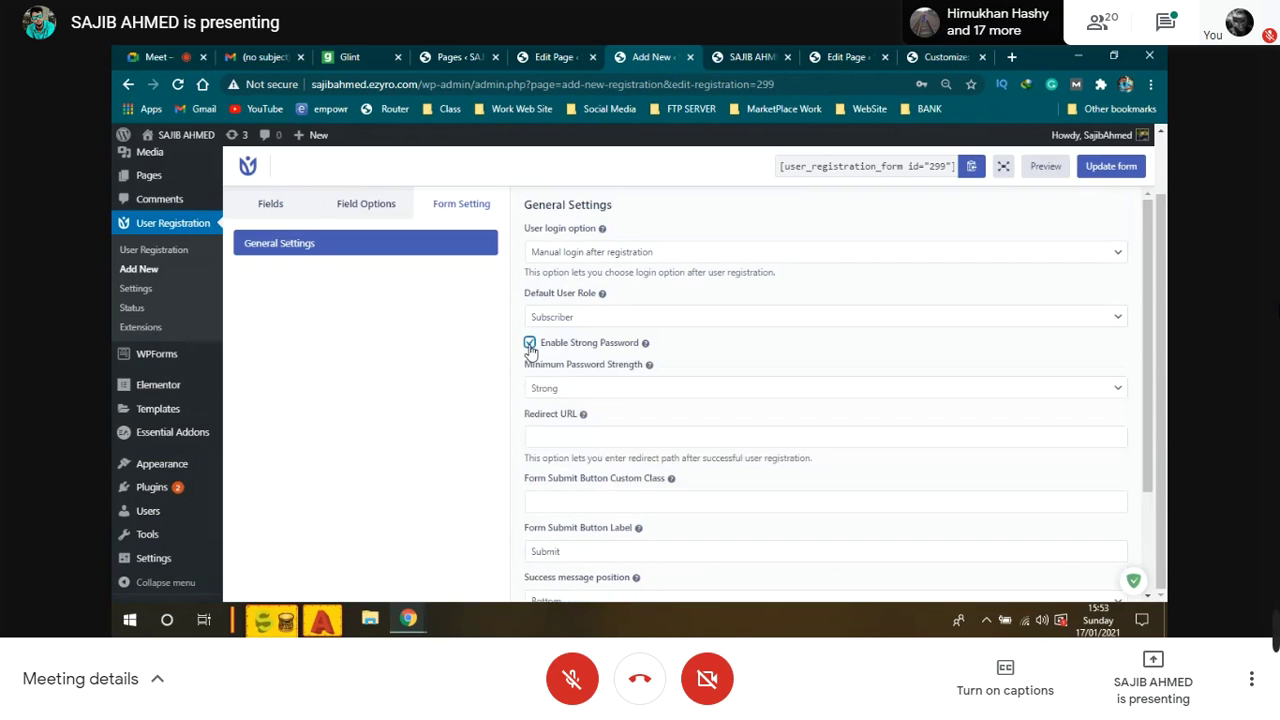
pyautogui.click(561, 390)
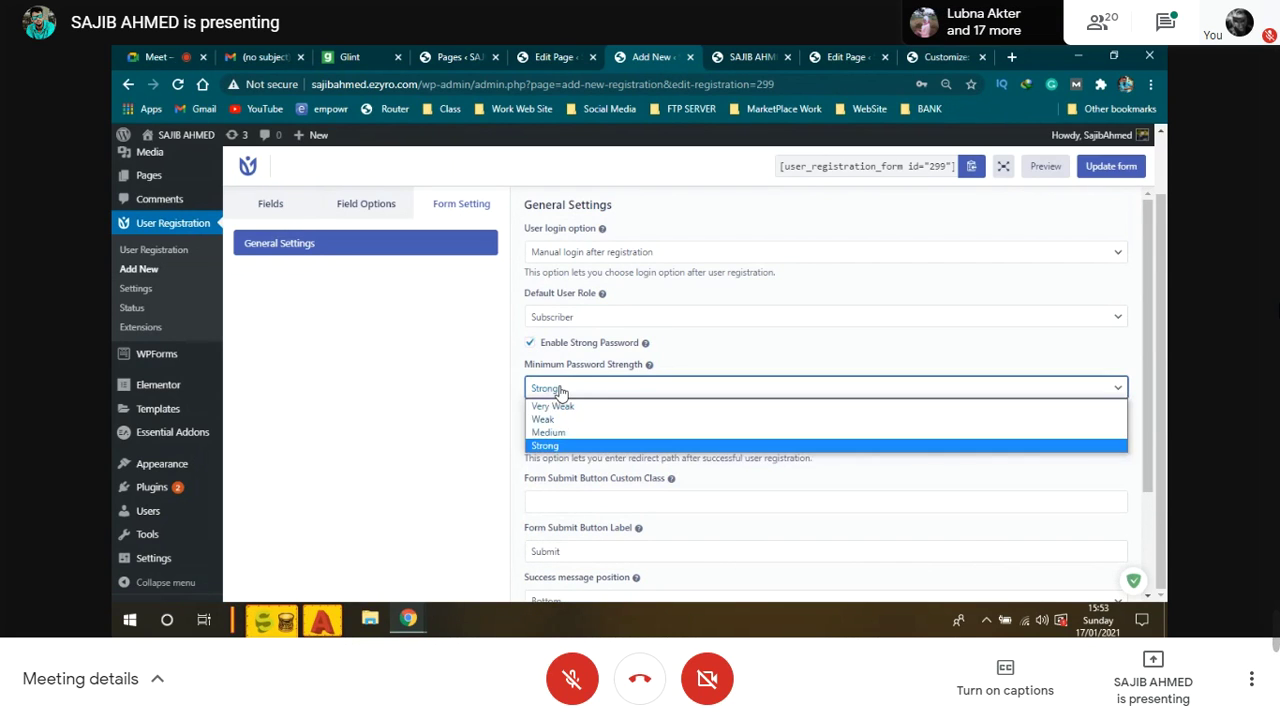
pyautogui.click(548, 449)
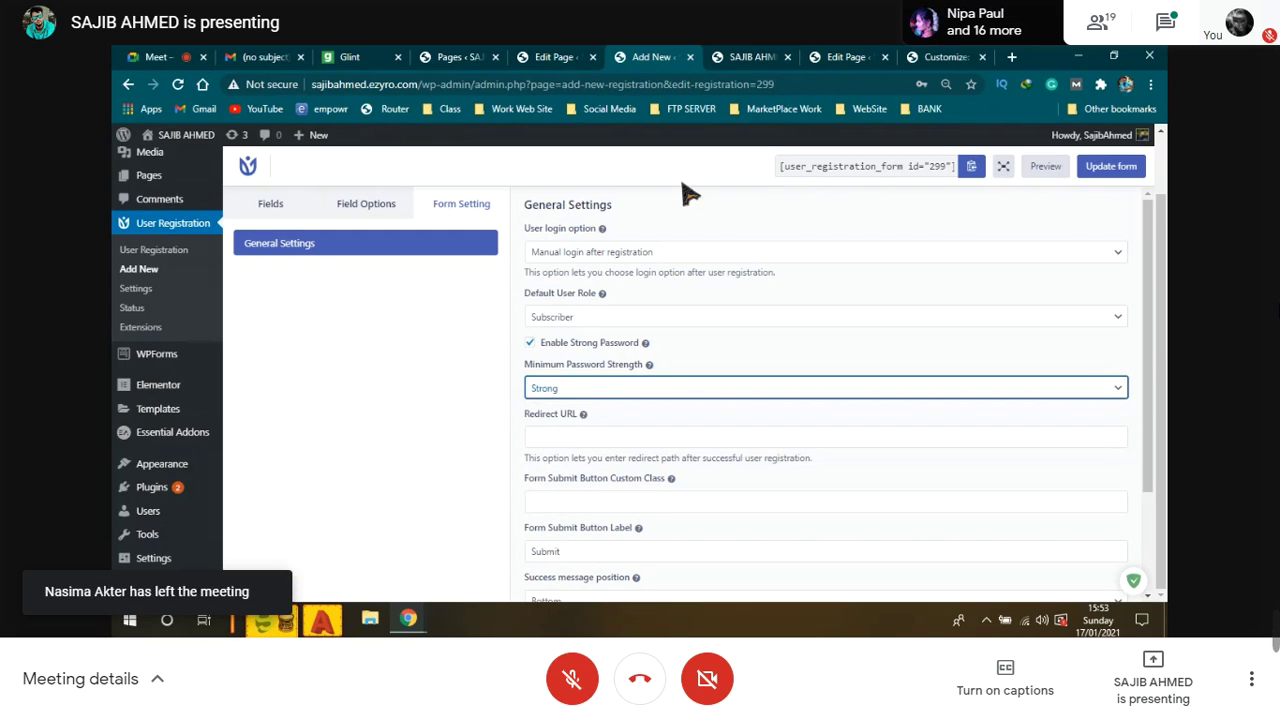
pyautogui.click(1127, 168)
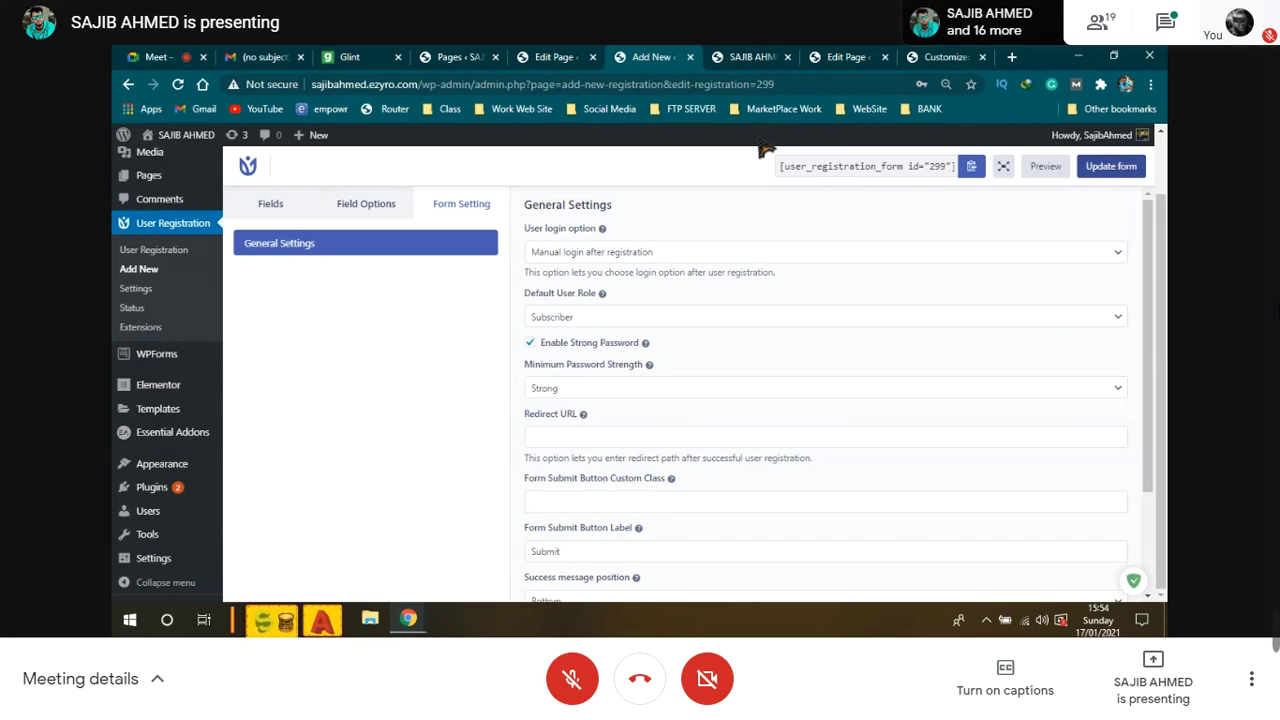
# Step: Go from the open page editor to the list of all pages and open the Regestration page for editing
pyautogui.click(556, 57)
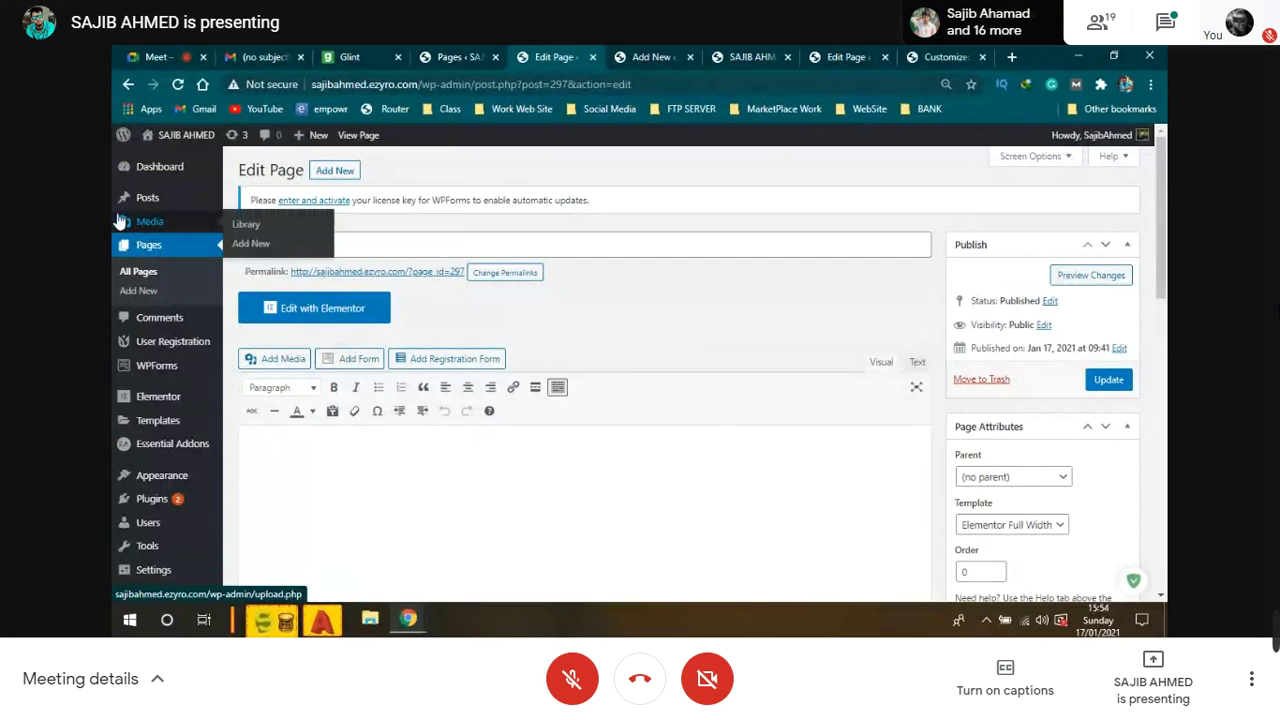
pyautogui.click(140, 256)
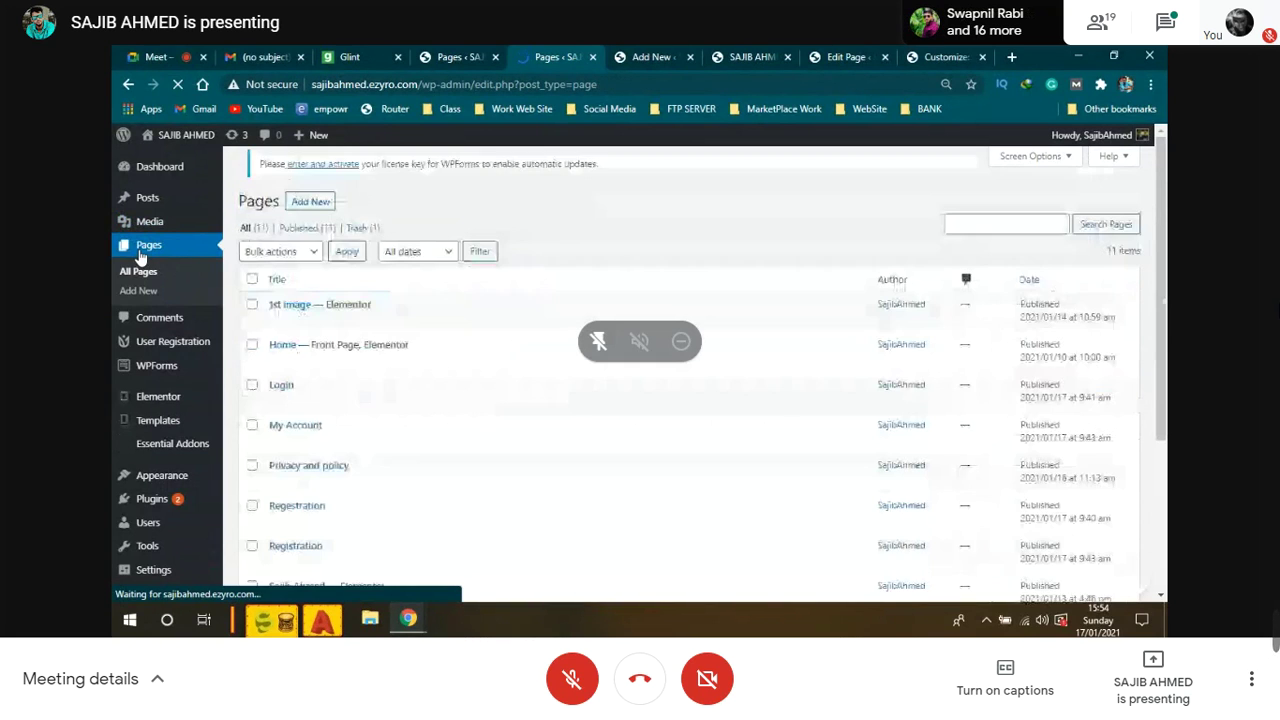
pyautogui.hotkey('ctrl', 'd')
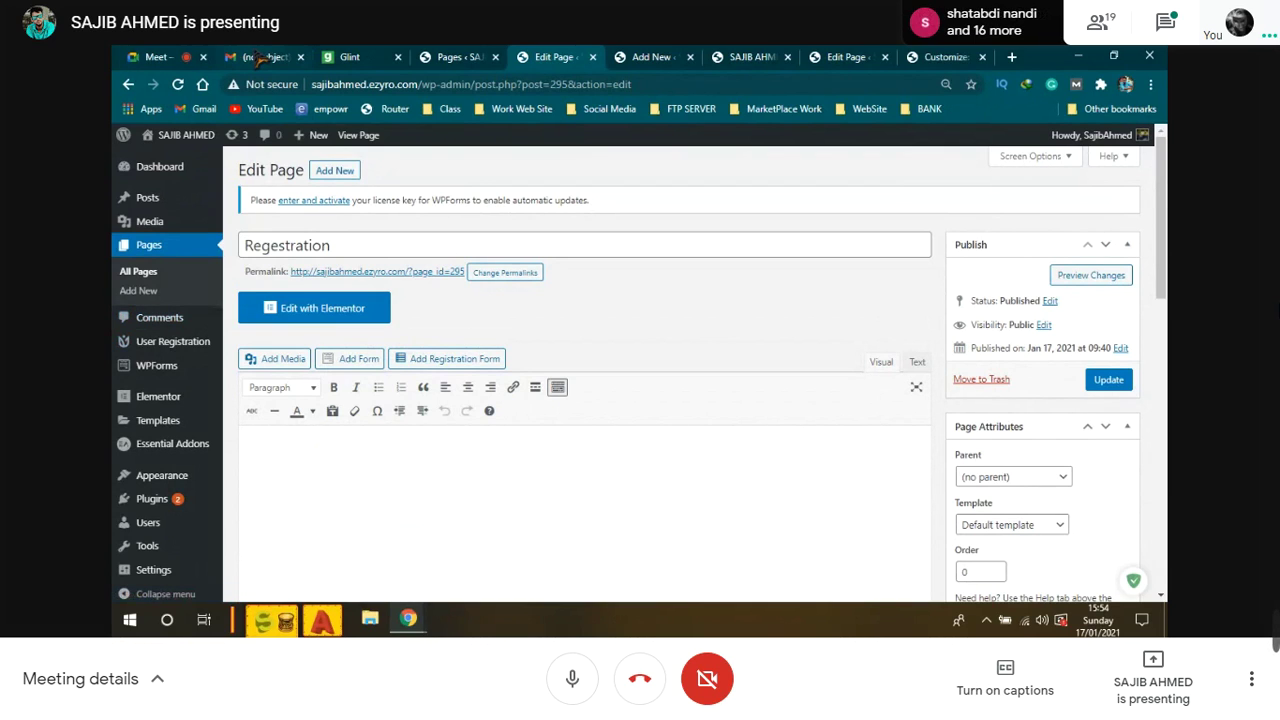
# Step: Switch to the Google Meet call, mute the microphone and return to the WordPress Pages list
pyautogui.click(190, 57)
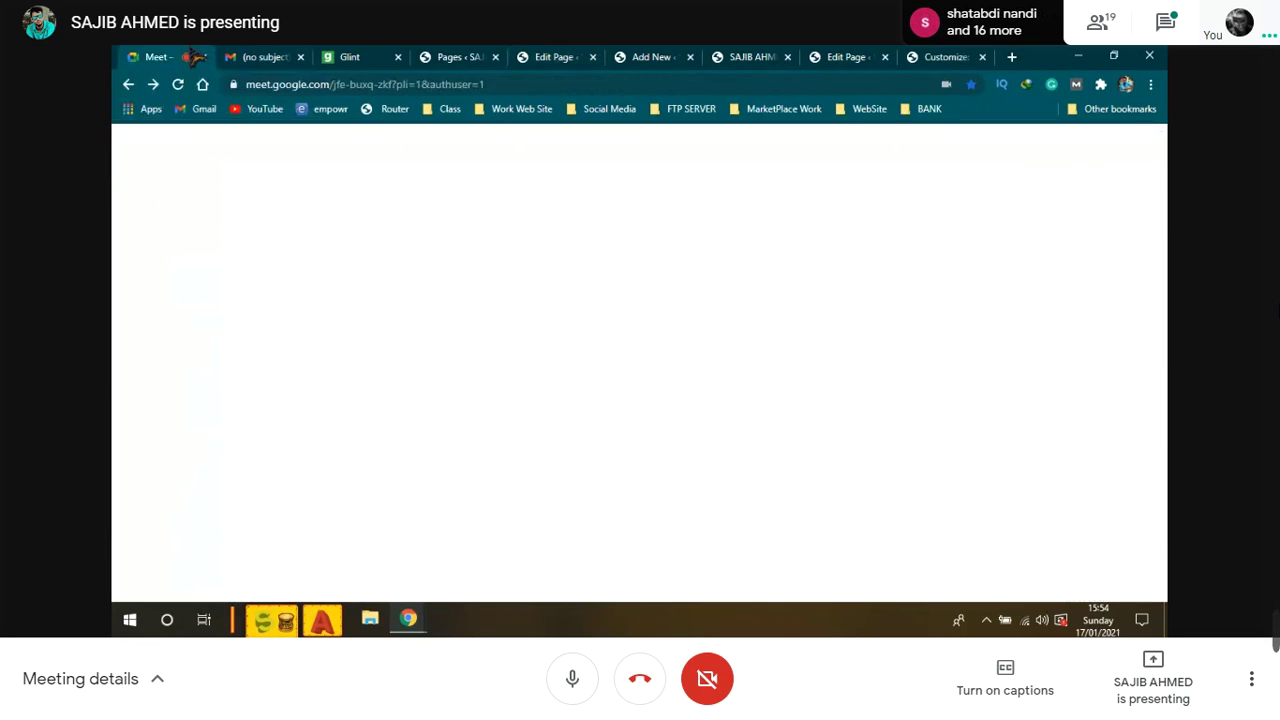
pyautogui.hotkey('ctrl', 'd')
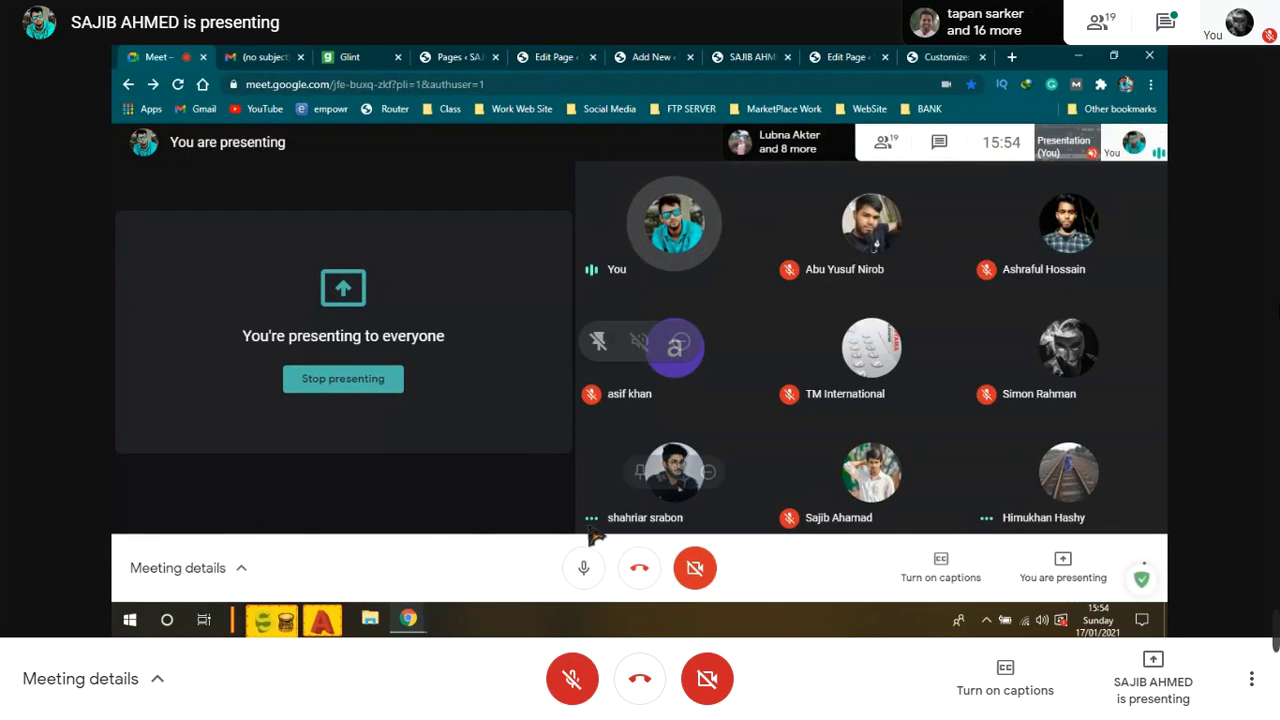
pyautogui.click(578, 566)
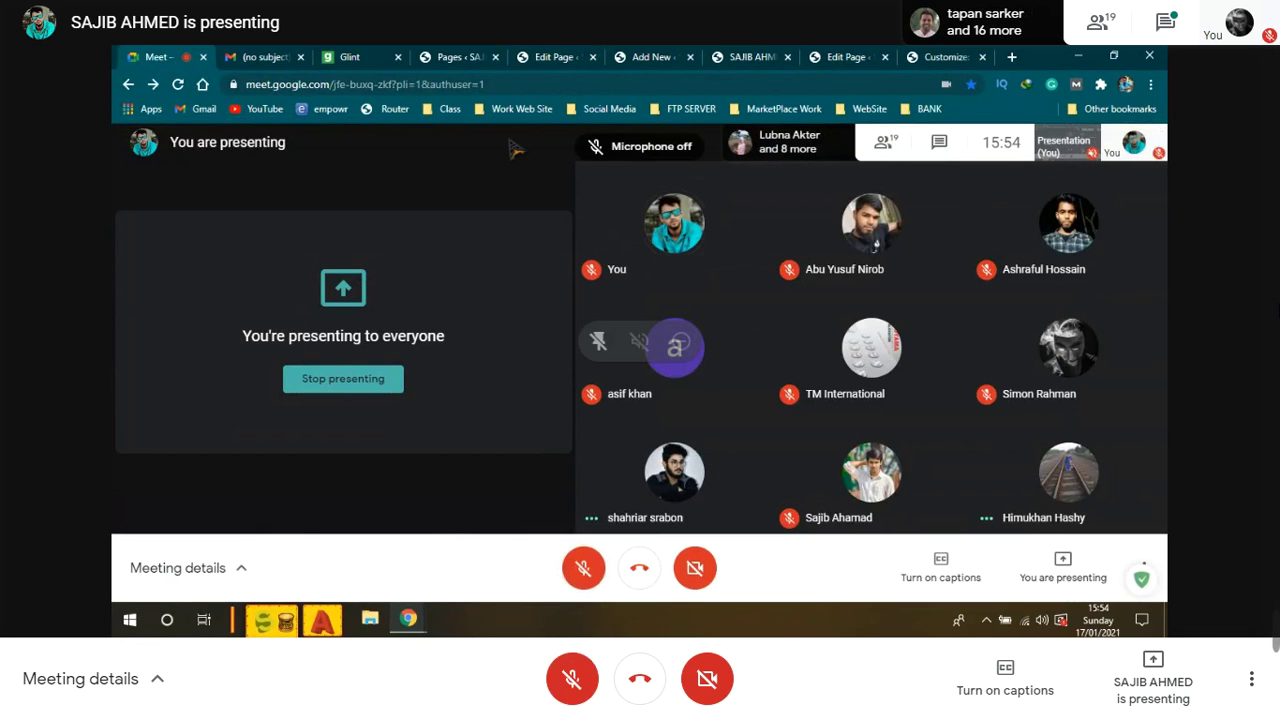
pyautogui.hotkey('ctrl', '4')
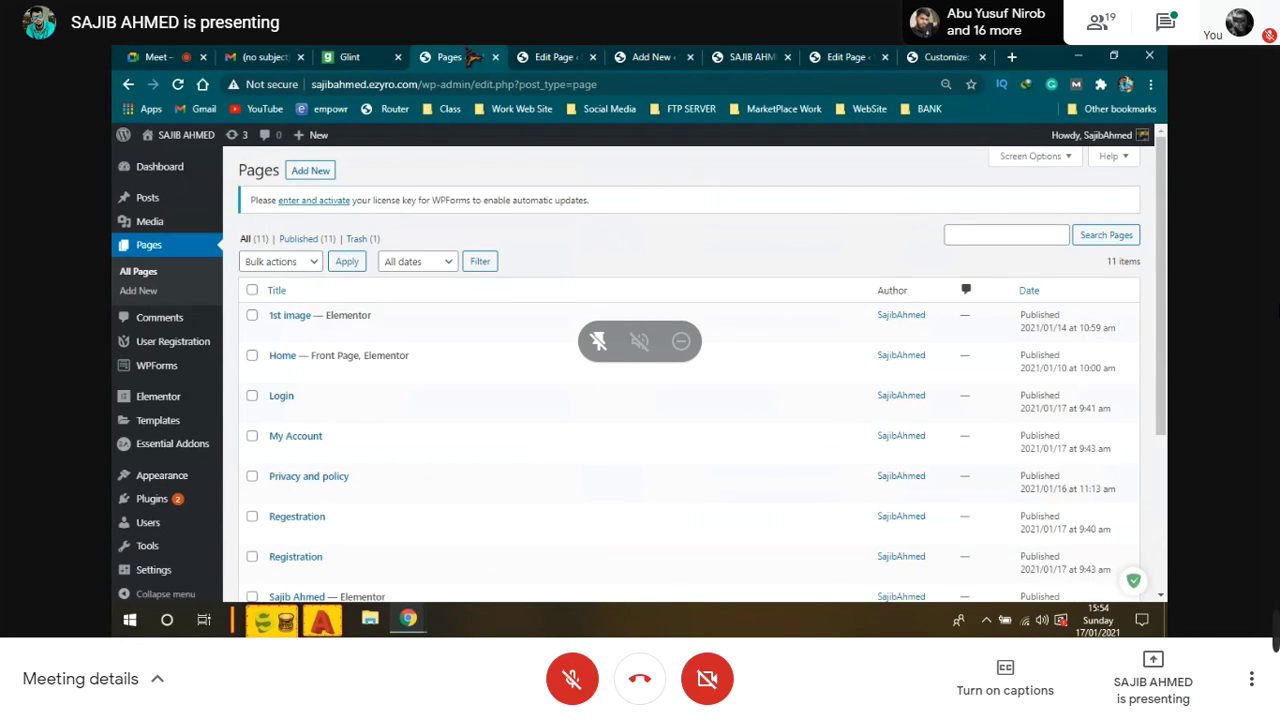
# Step: In the User Registration plugin's general settings, set the My account page to Regestration and the layout to Vertical
pyautogui.click(186, 345)
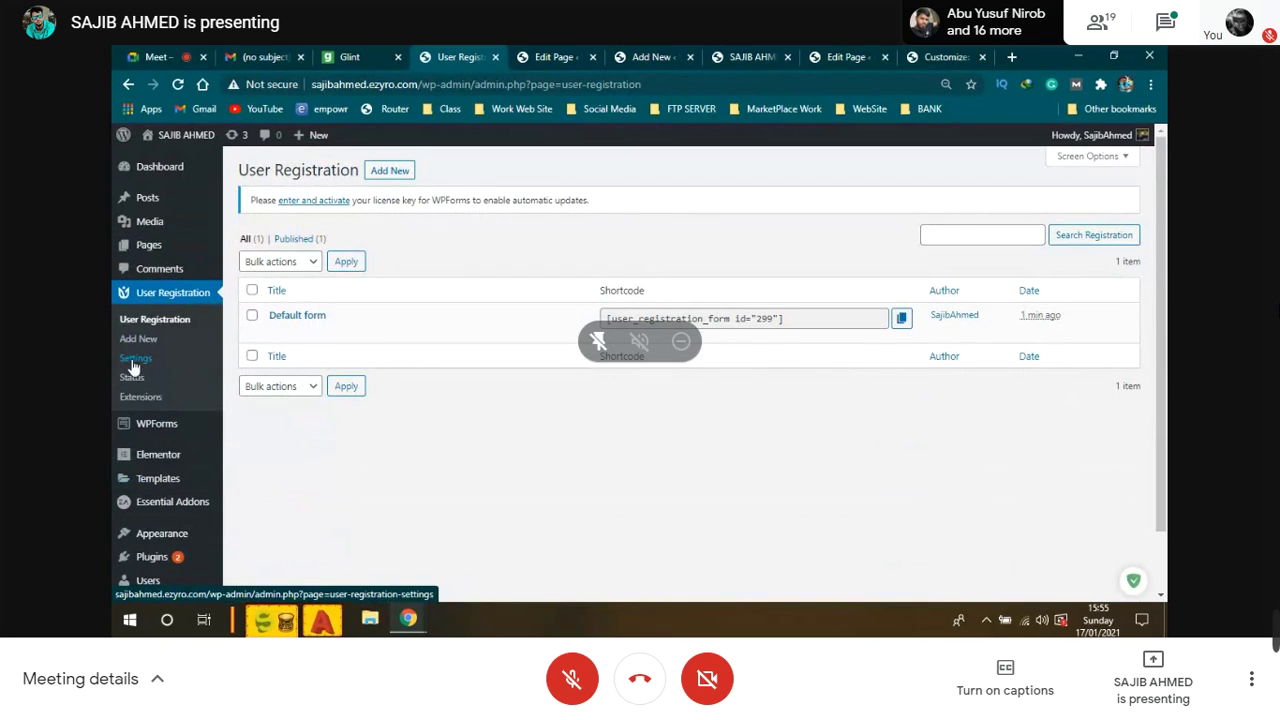
pyautogui.click(134, 360)
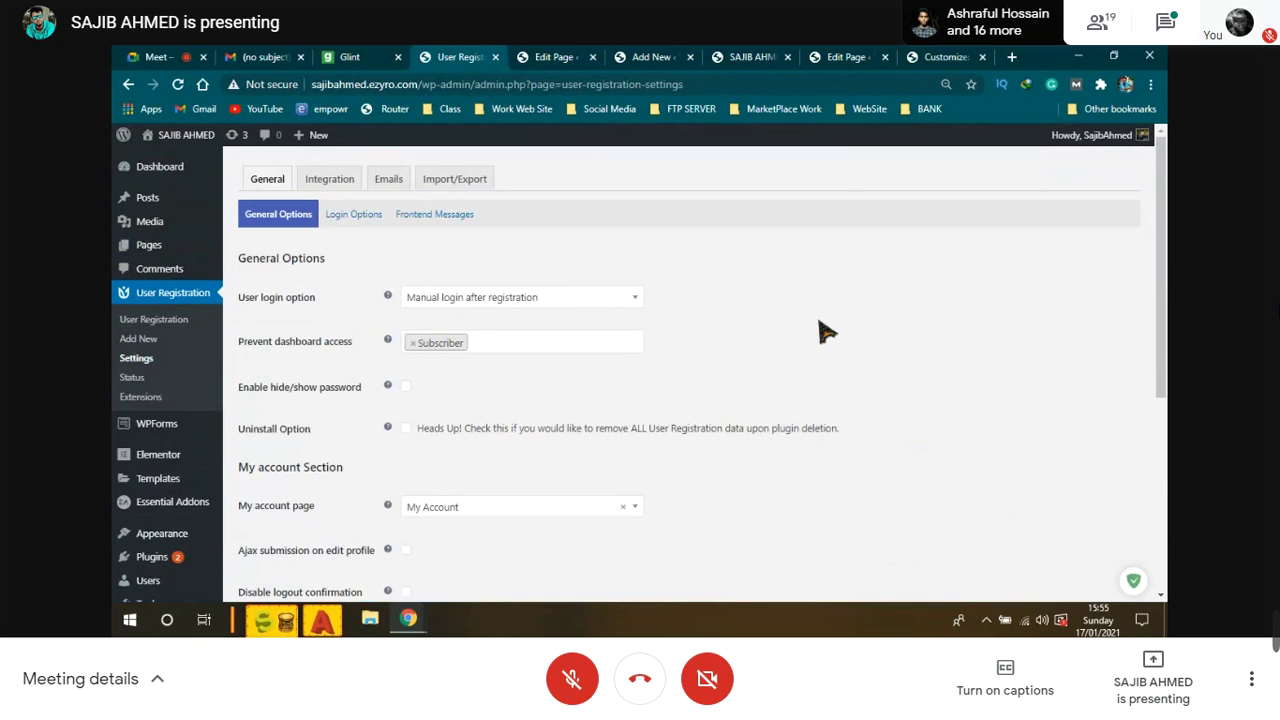
pyautogui.scroll(-1, 1160, 300)
pyautogui.scroll(-1, 690, 370)
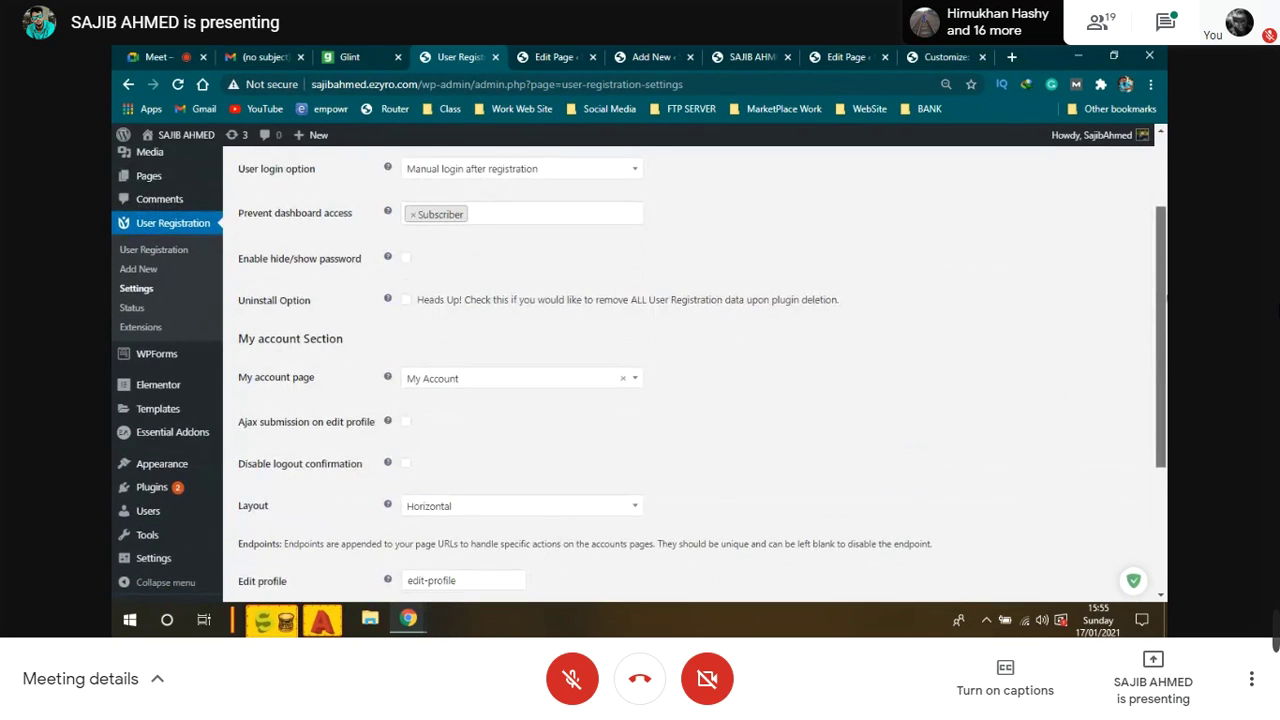
pyautogui.scroll(-1, 690, 370)
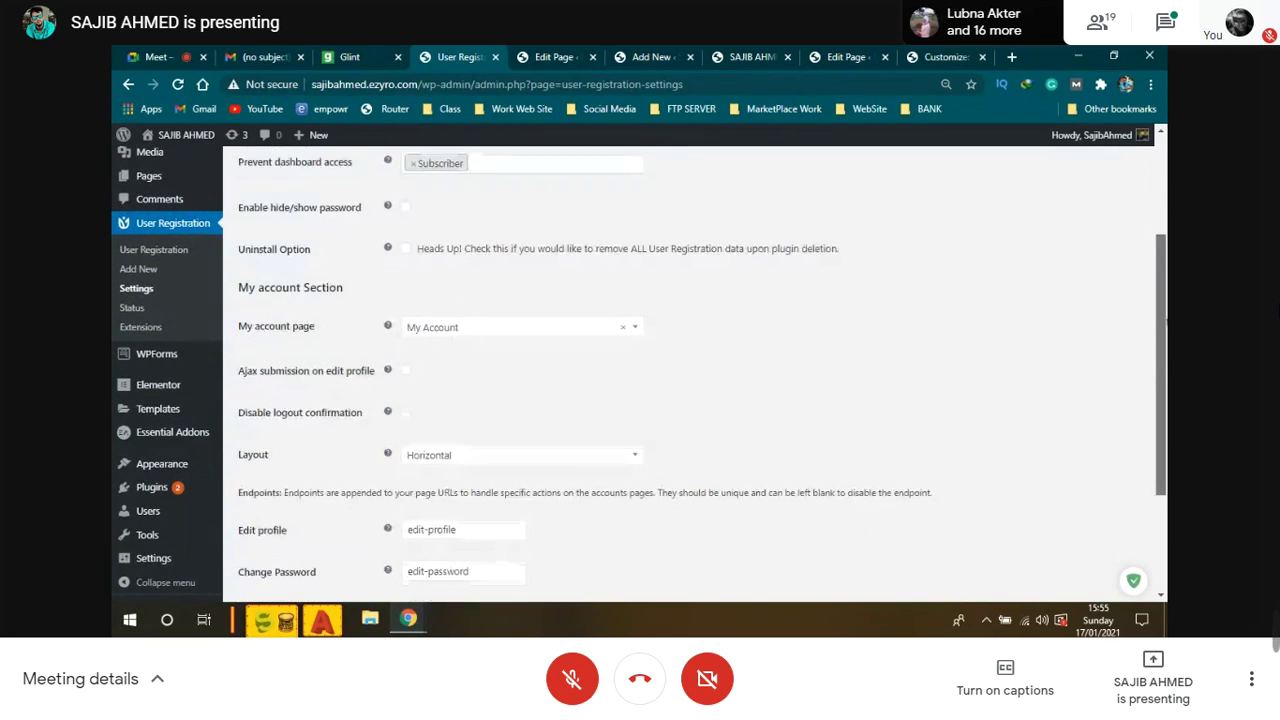
pyautogui.scroll(-1, 690, 370)
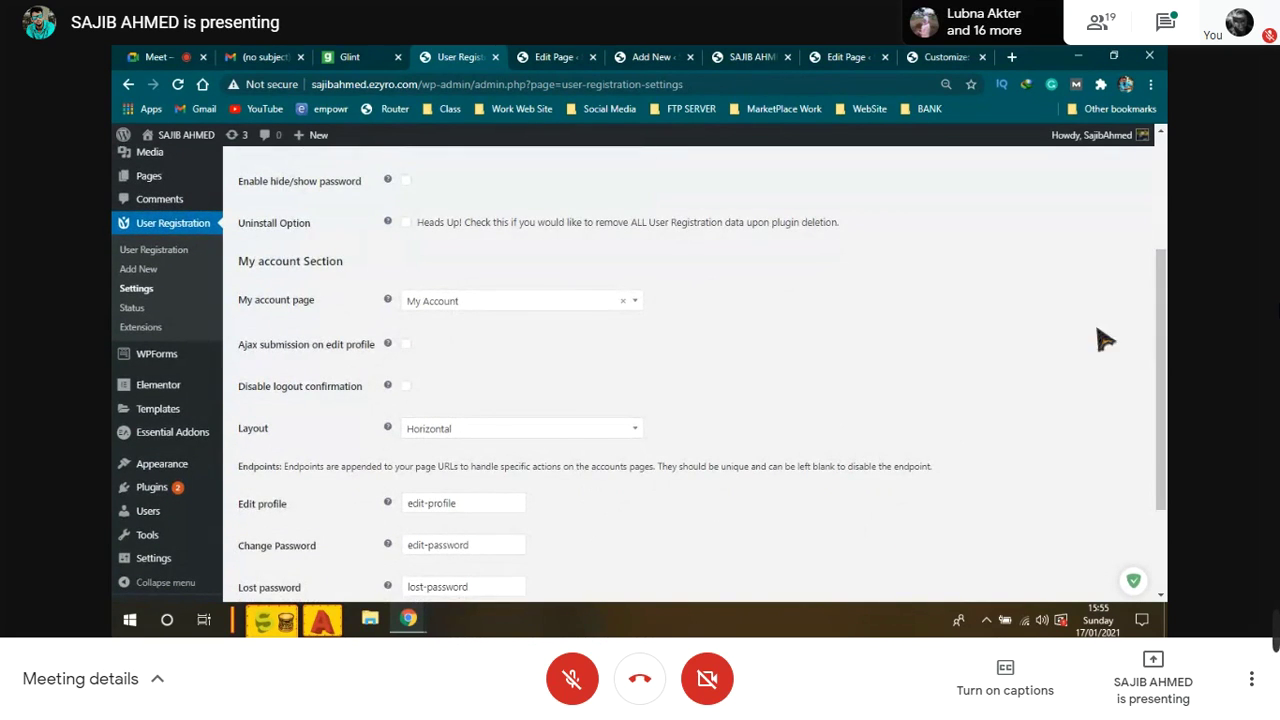
pyautogui.click(635, 308)
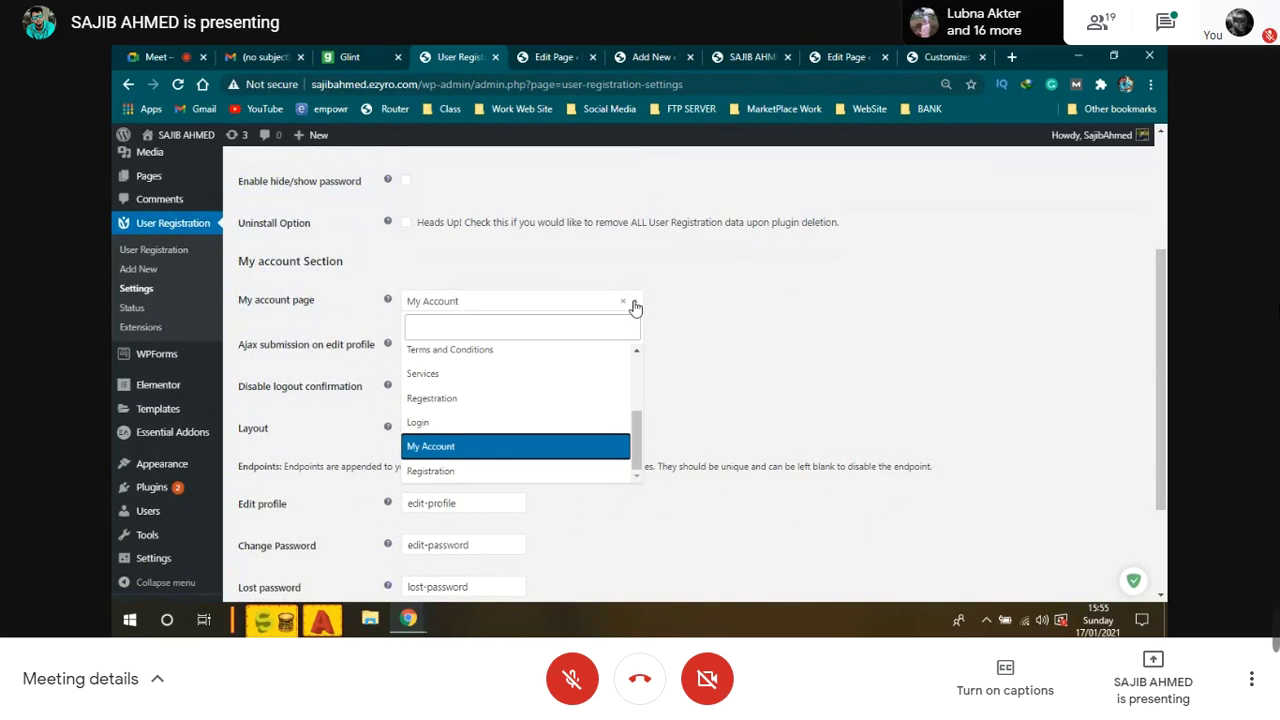
pyautogui.click(521, 400)
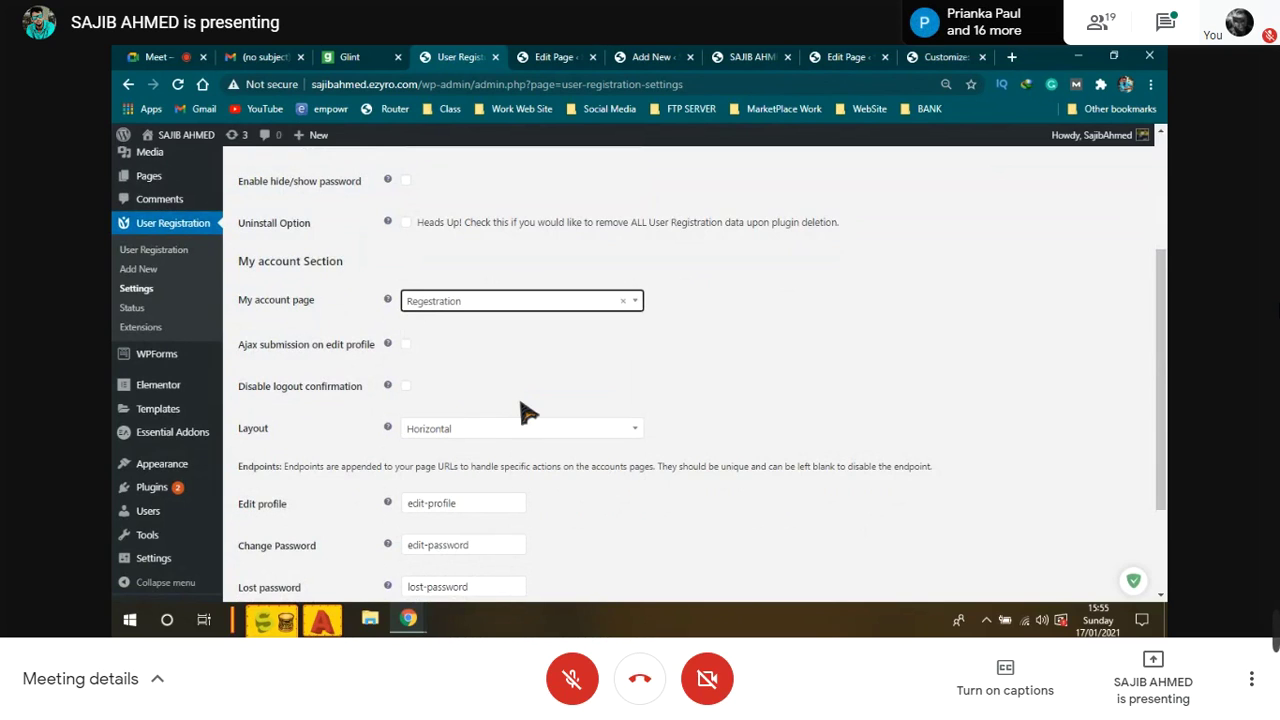
pyautogui.click(495, 438)
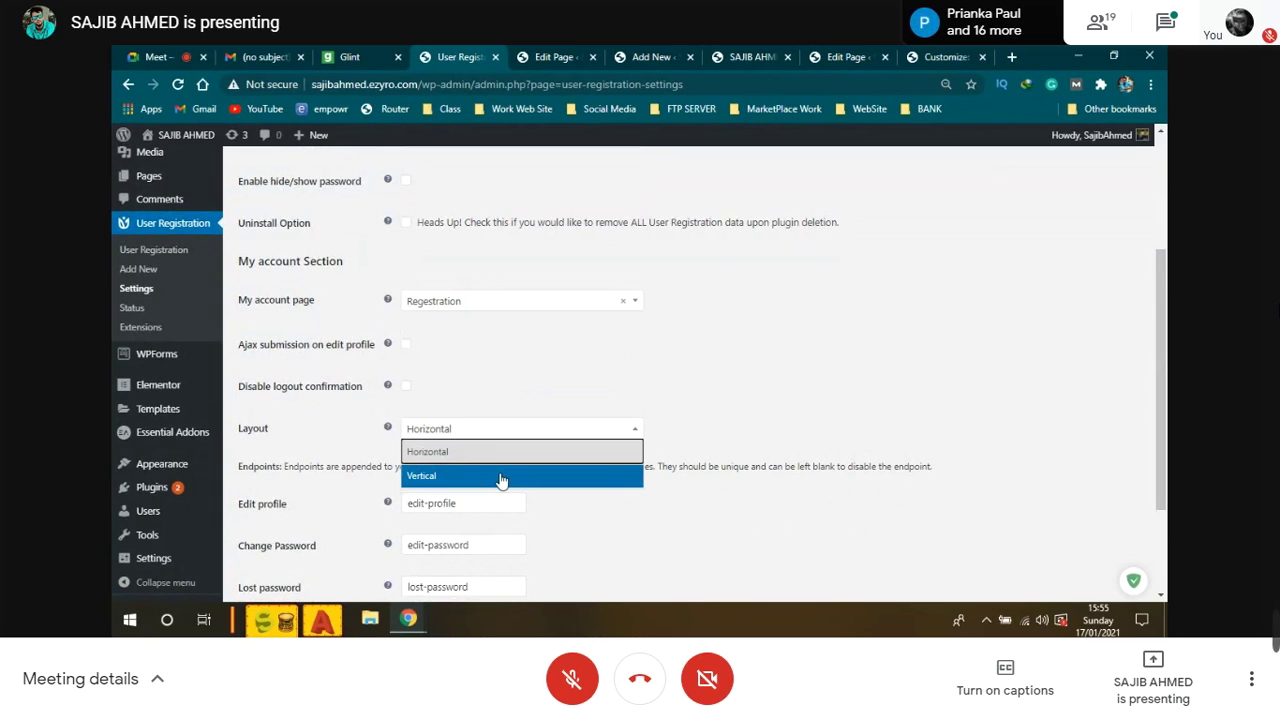
pyautogui.click(502, 478)
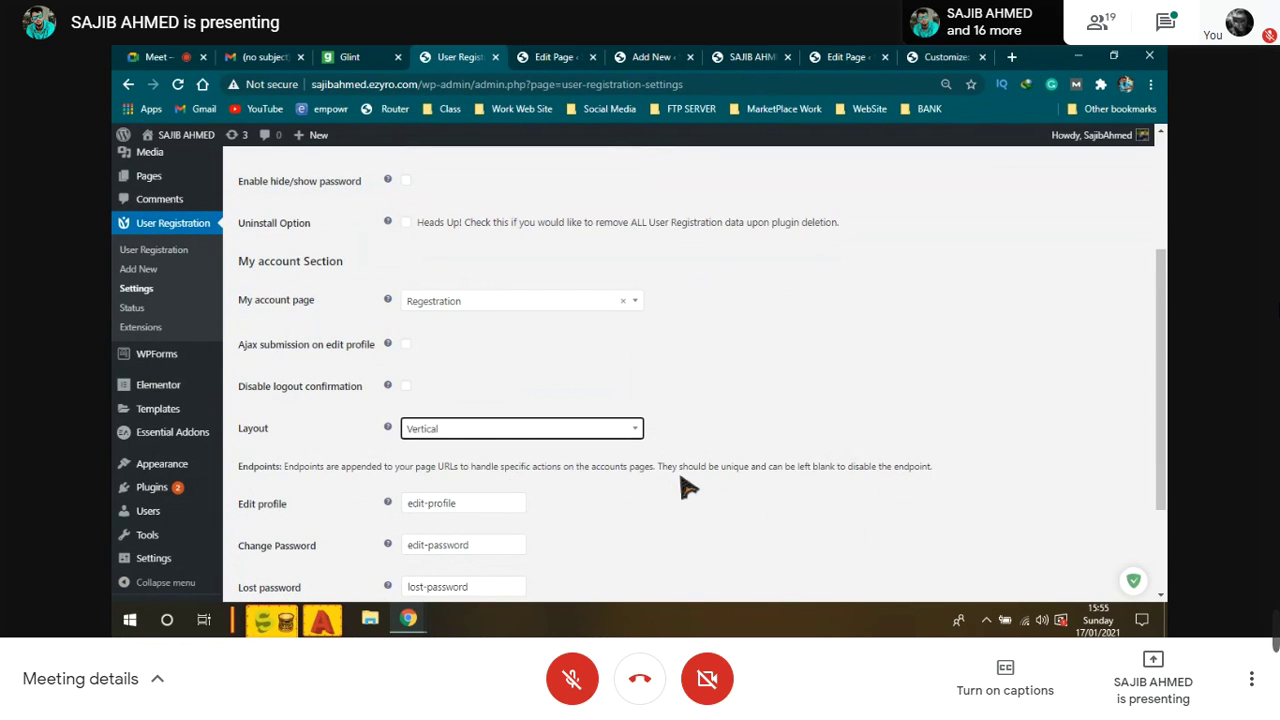
# Step: Examine the account endpoint settings for profile, password and logout, and the general options above them
pyautogui.scroll(-3, 1160, 400)
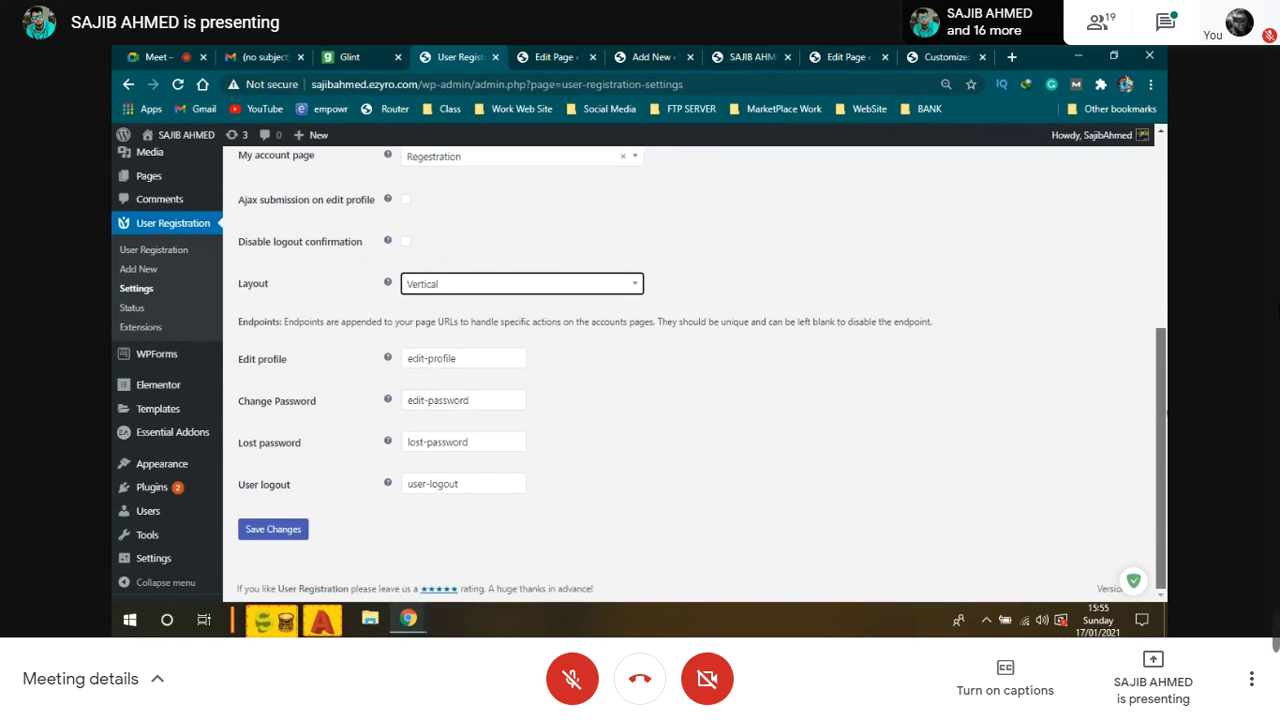
pyautogui.click(443, 361)
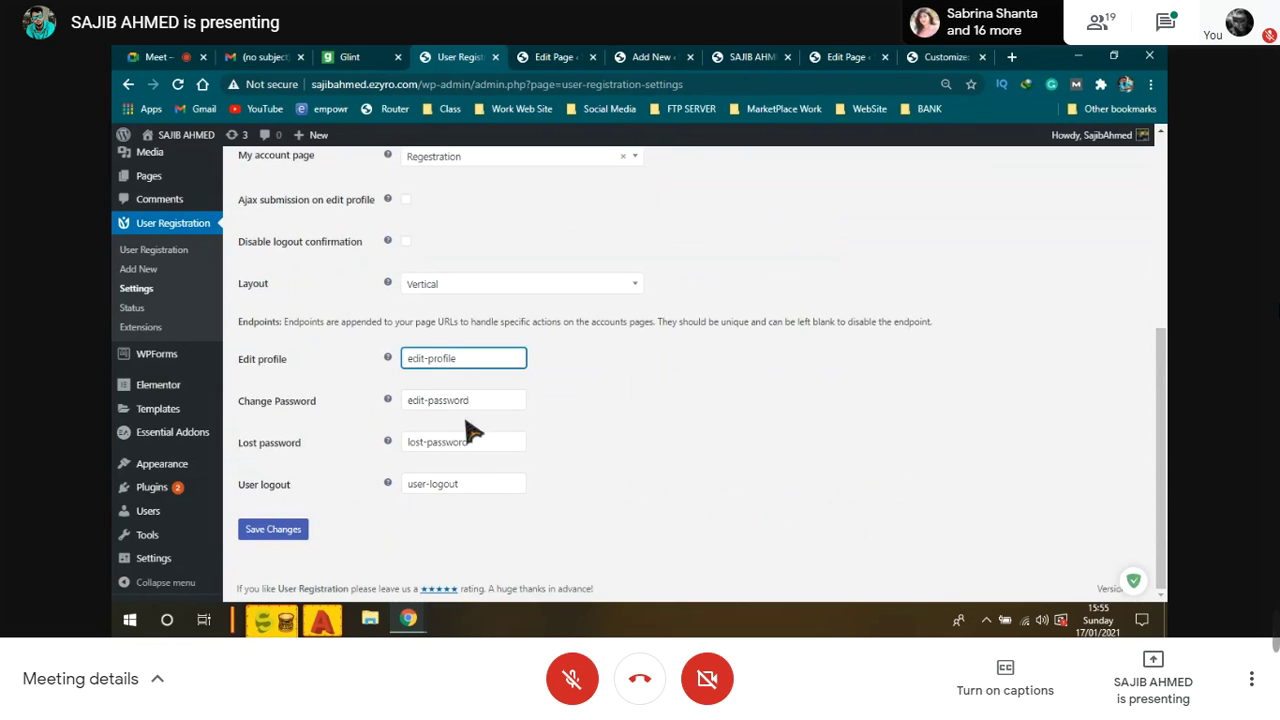
pyautogui.click(464, 424)
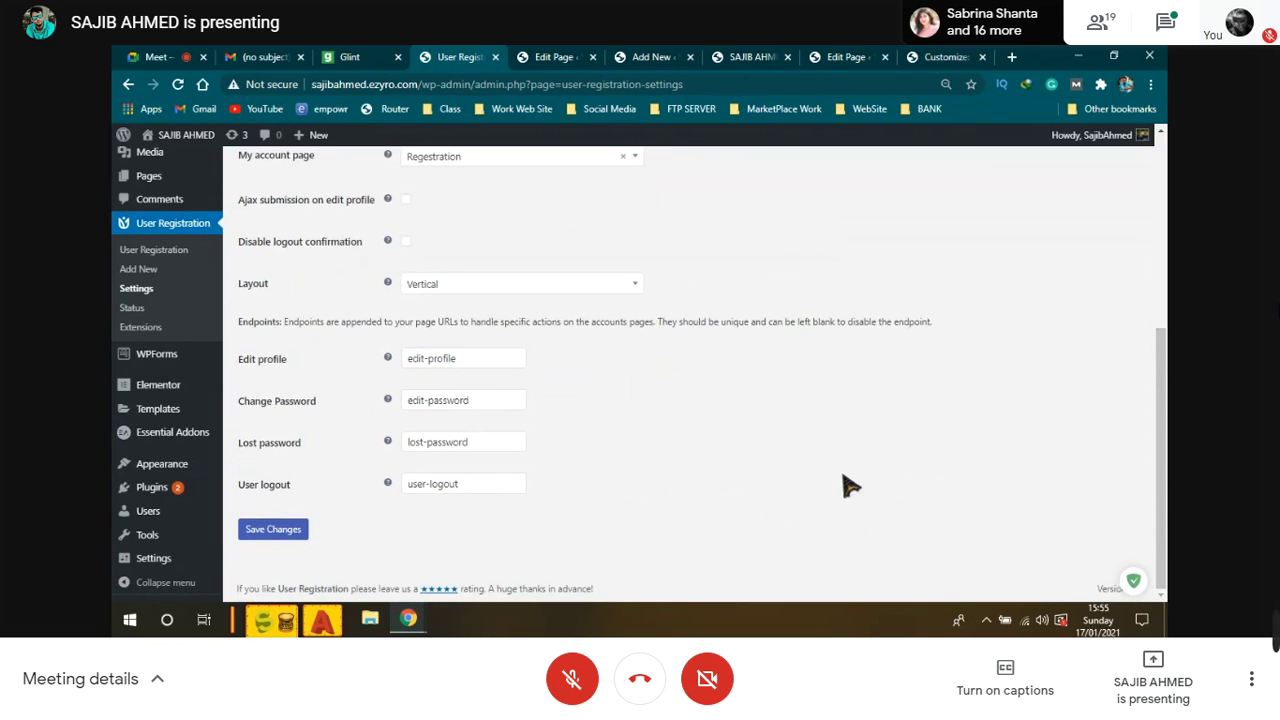
pyautogui.scroll(1, 847, 485)
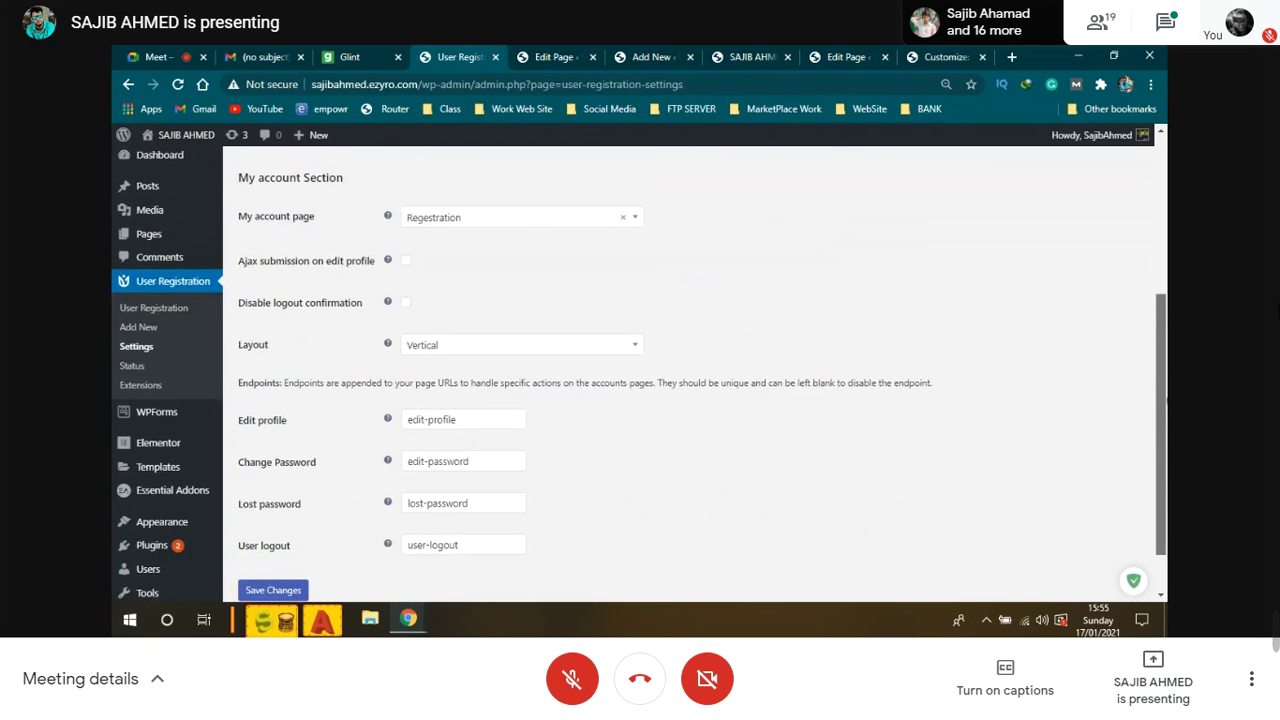
pyautogui.scroll(1, 640, 375)
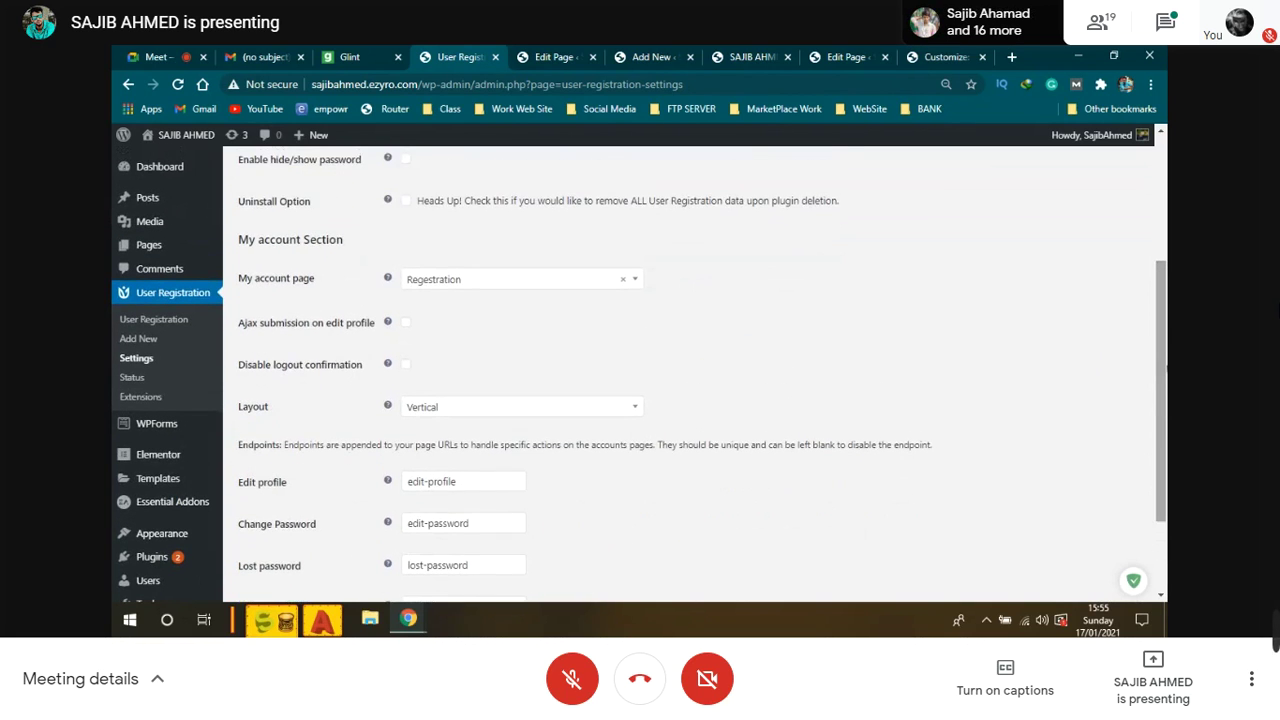
pyautogui.scroll(2, 694, 374)
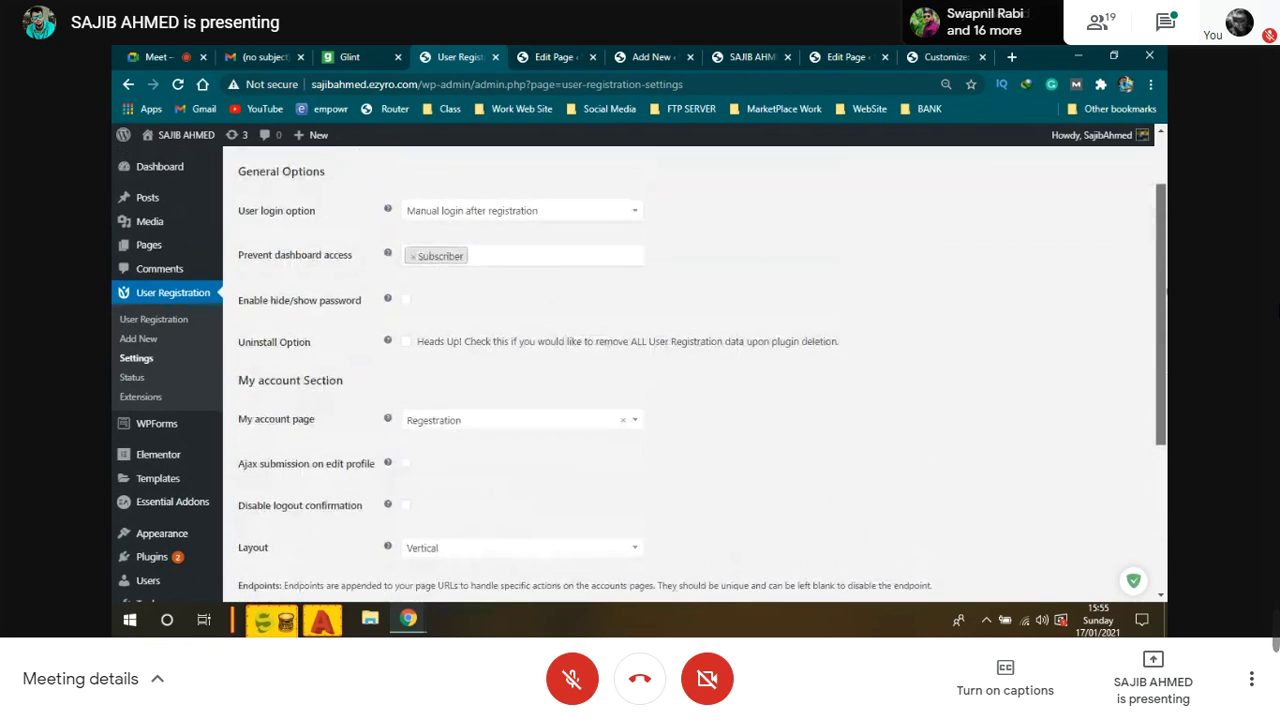
pyautogui.rightClick(1150, 292)
pyautogui.scroll(1, 960, 235)
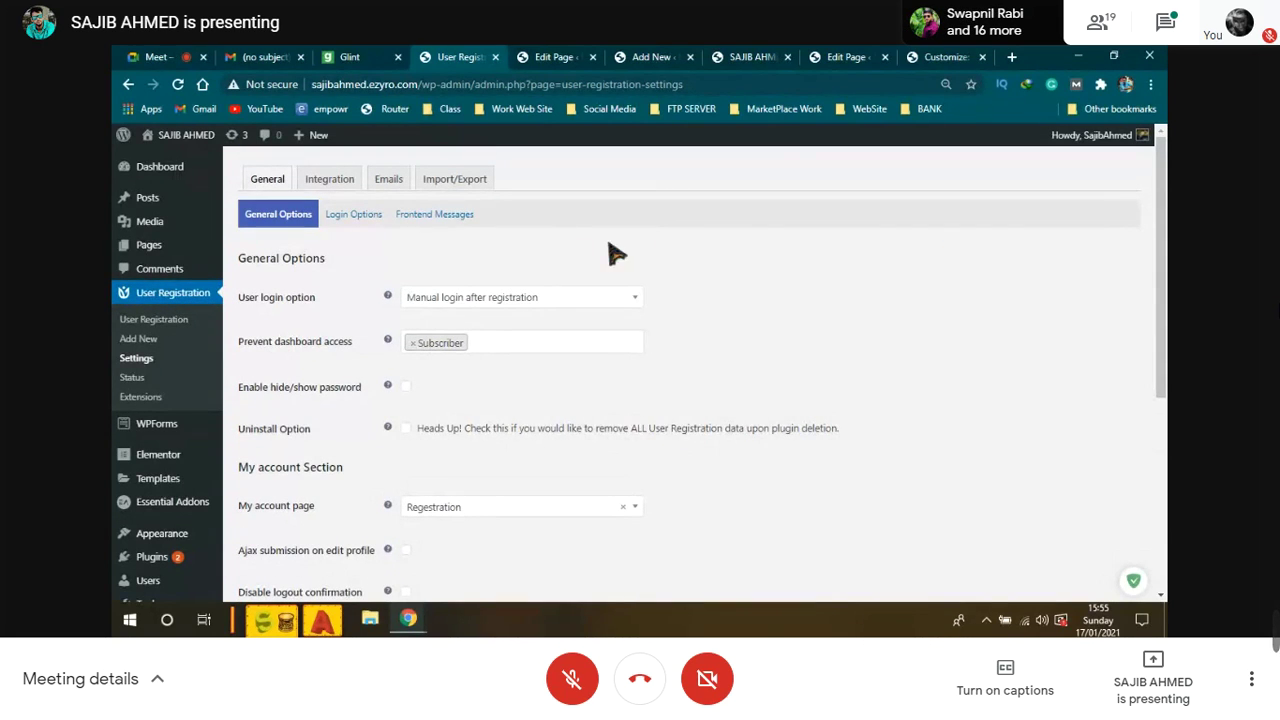
# Step: In the plugin's login options, set the form template to Rounded Edge, enable Google reCaptcha and save the changes
pyautogui.click(369, 218)
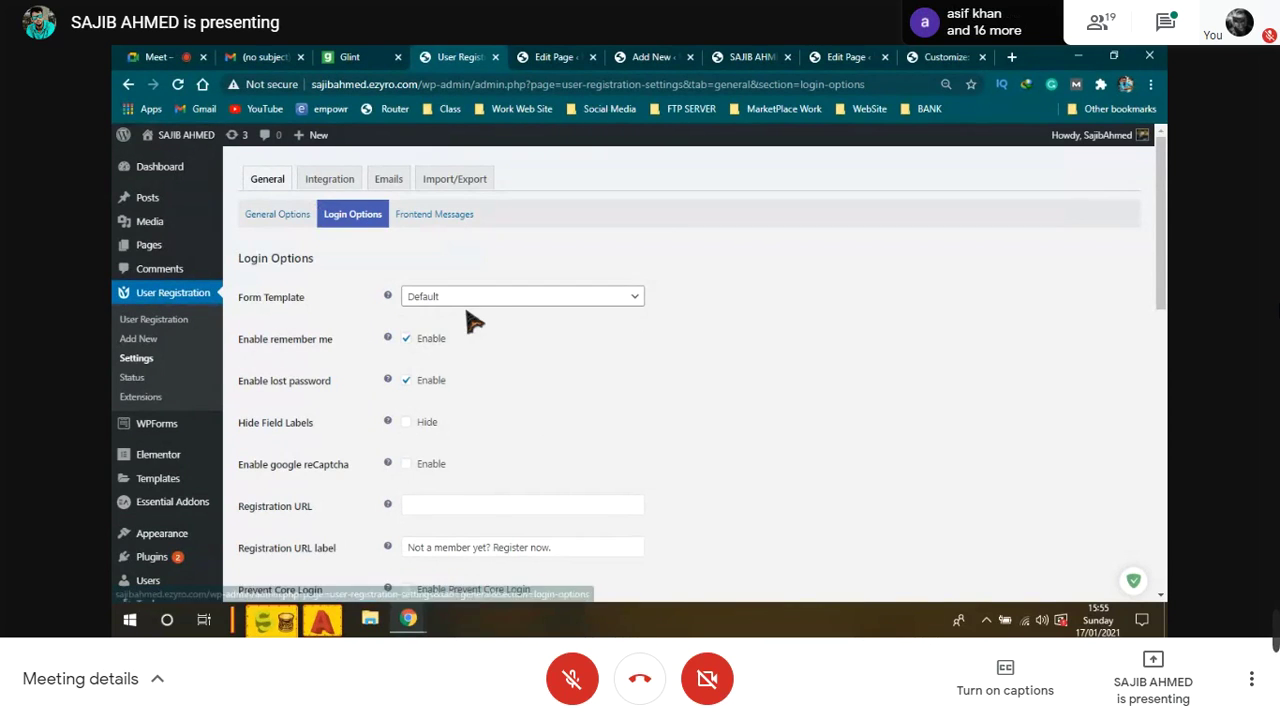
pyautogui.click(503, 304)
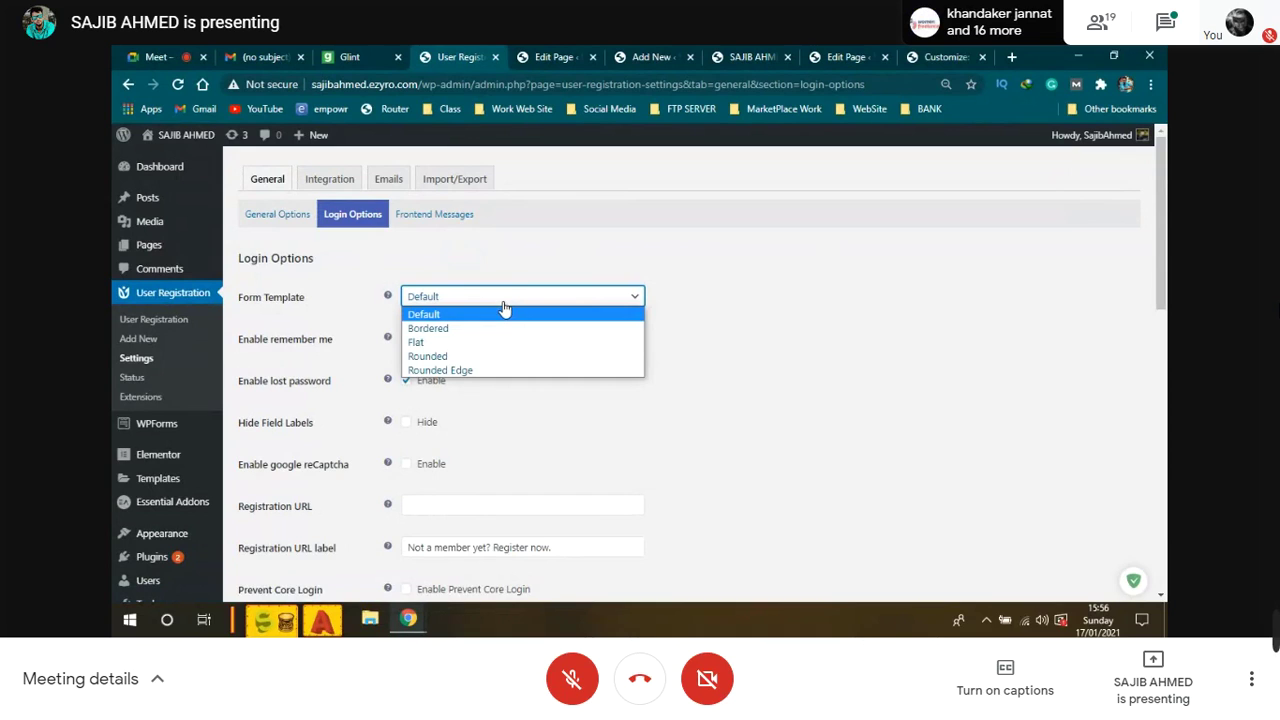
pyautogui.click(460, 372)
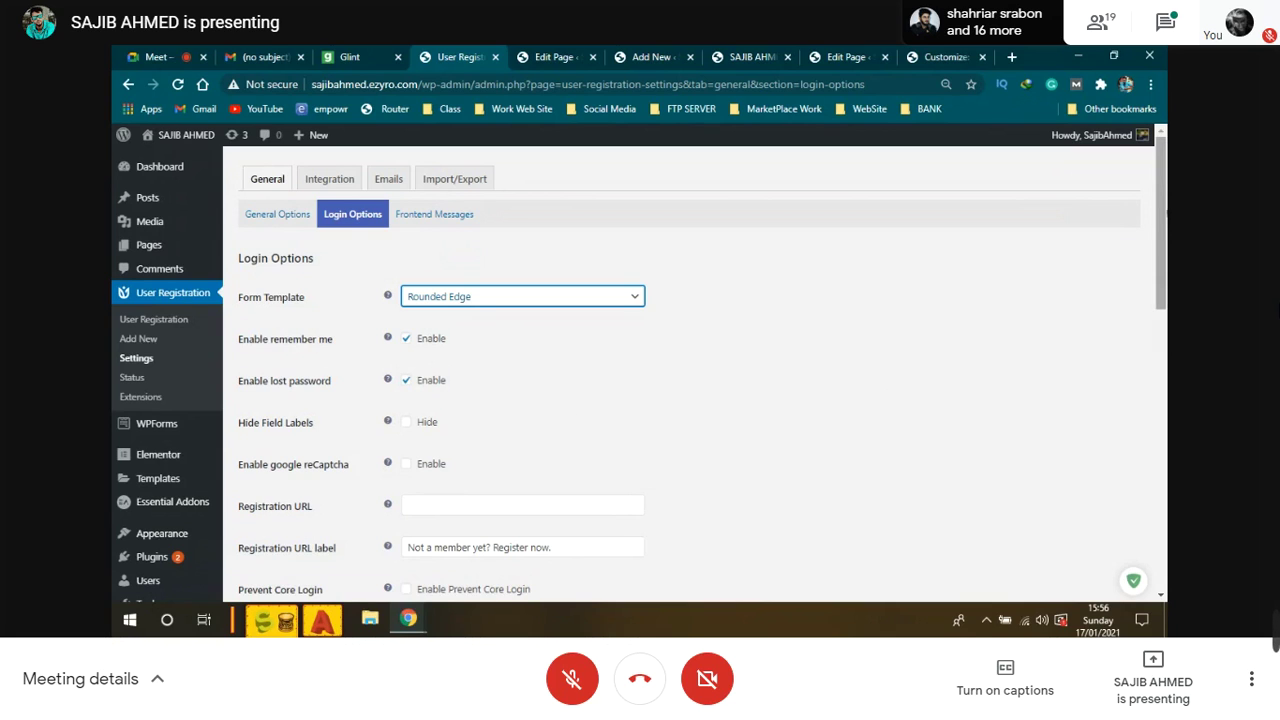
pyautogui.scroll(-2, 1160, 250)
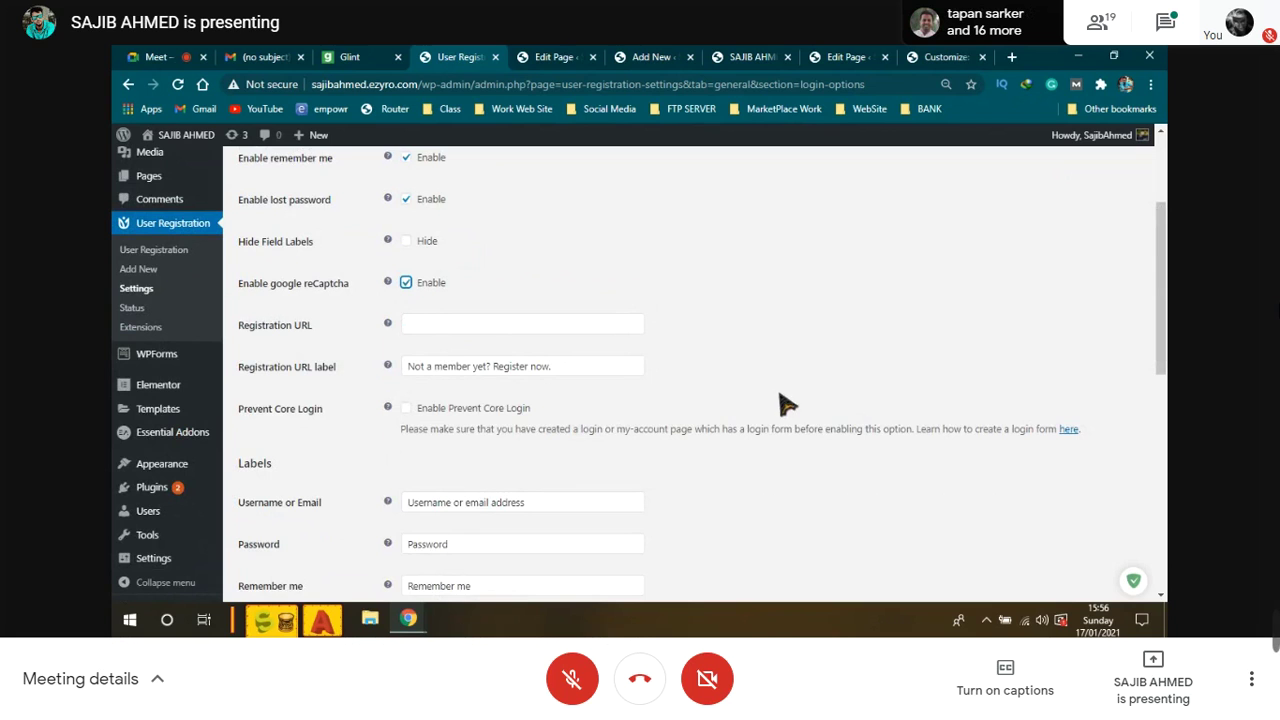
pyautogui.moveTo(1166, 322); pyautogui.dragTo(1166, 545)
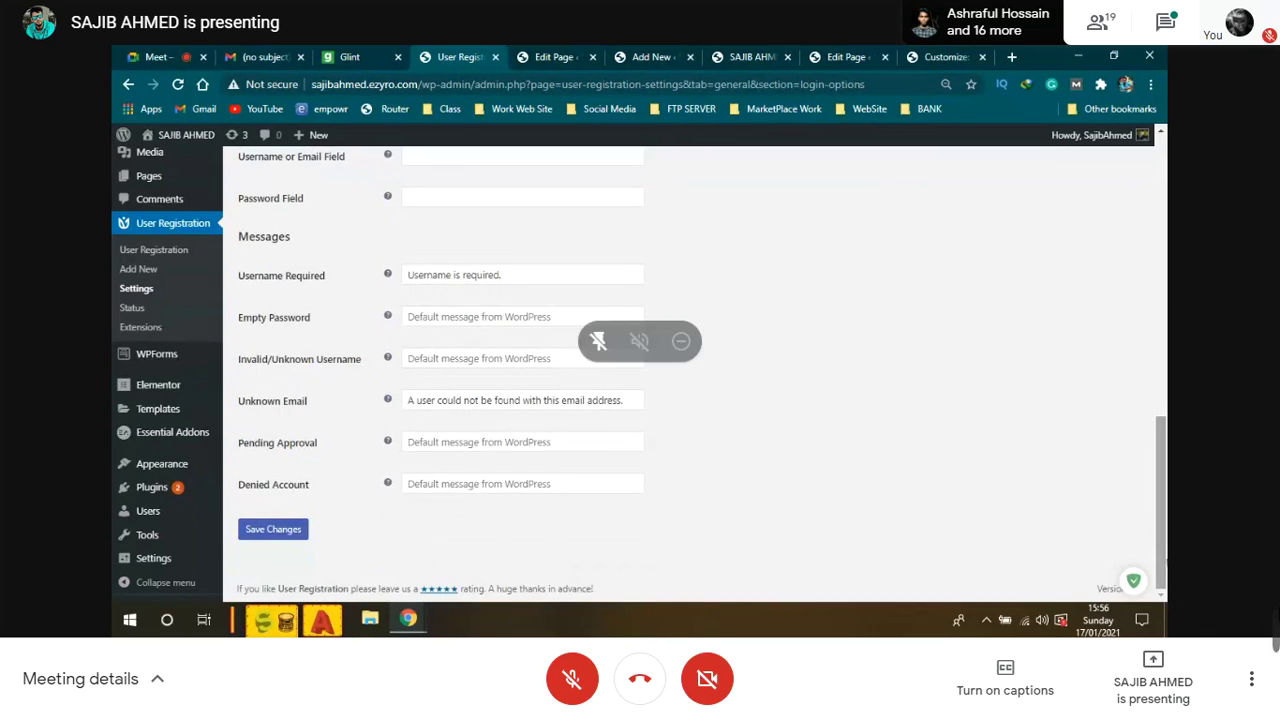
pyautogui.click(277, 529)
pyautogui.scroll(5, 820, 434)
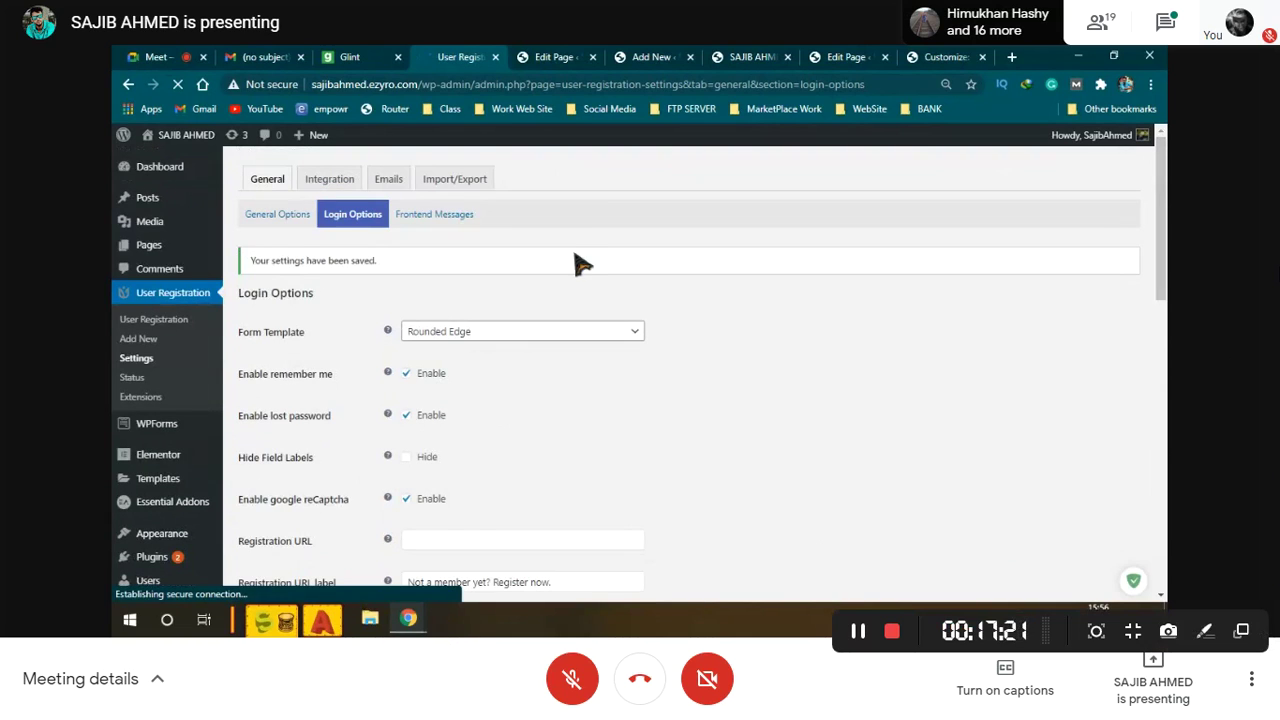
# Step: Return to the plugin's general options and view the available choices for the user login option
pyautogui.click(289, 215)
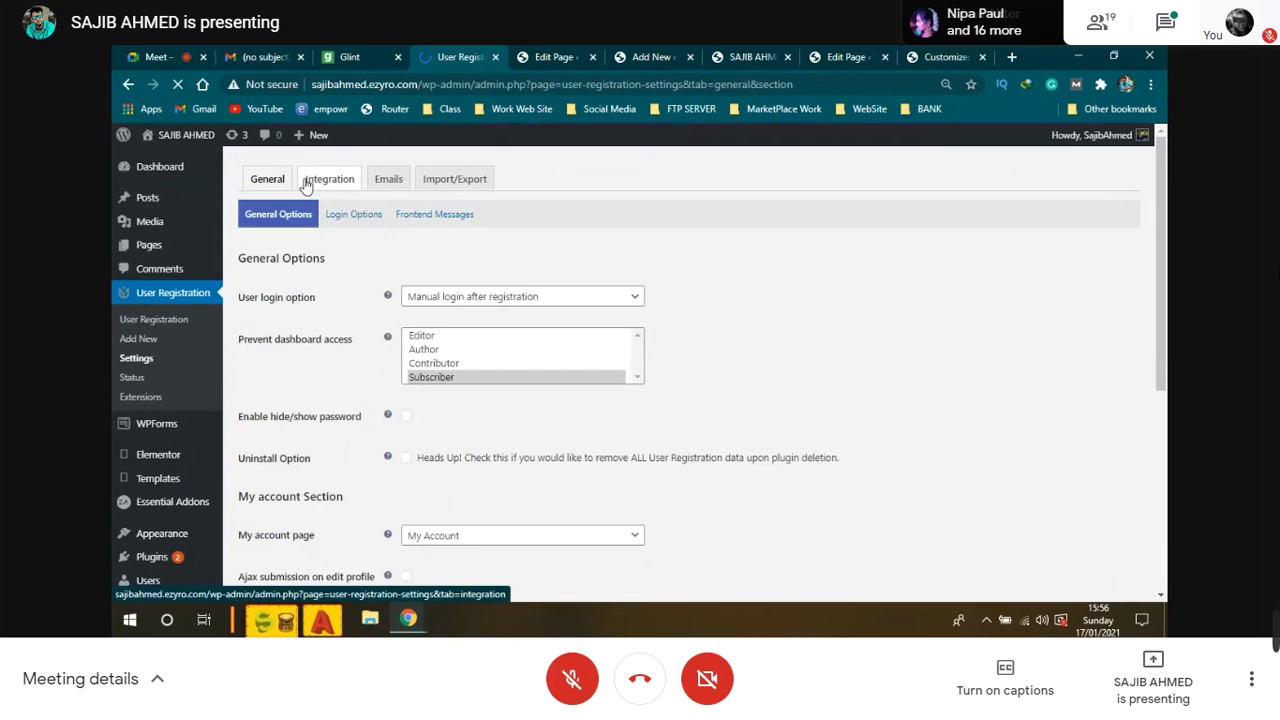
pyautogui.click(481, 306)
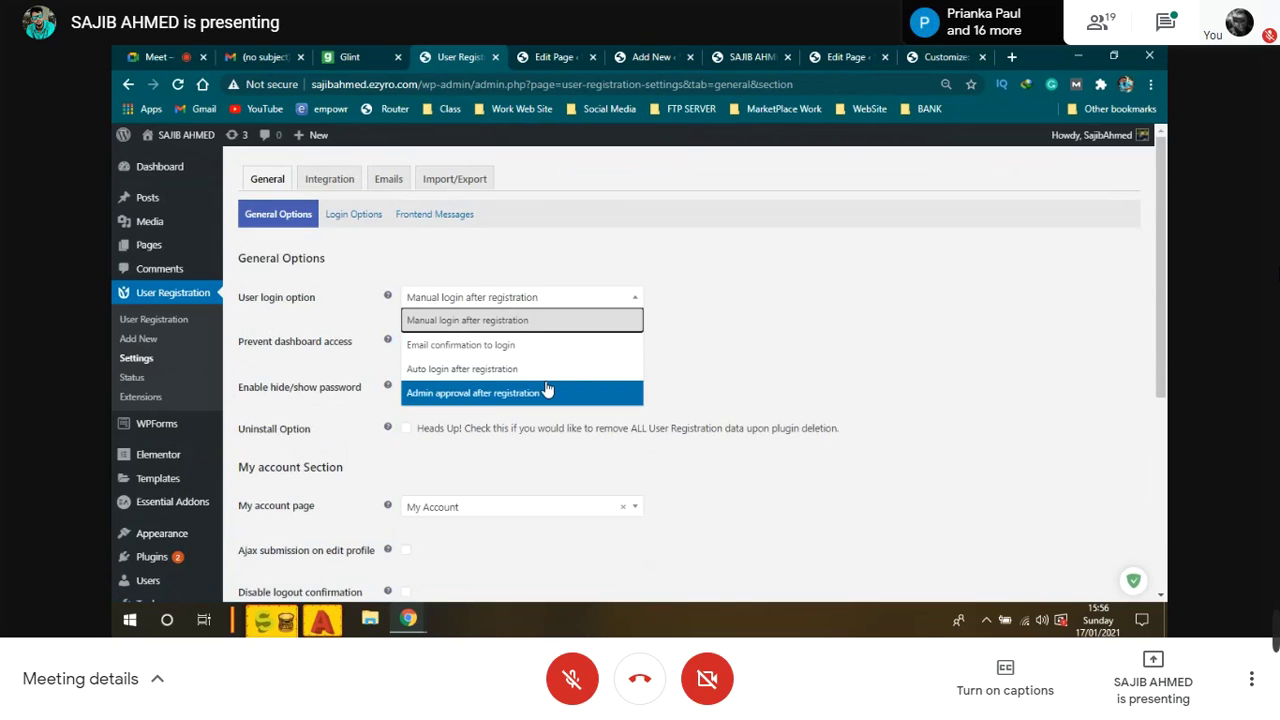
pyautogui.click(711, 355)
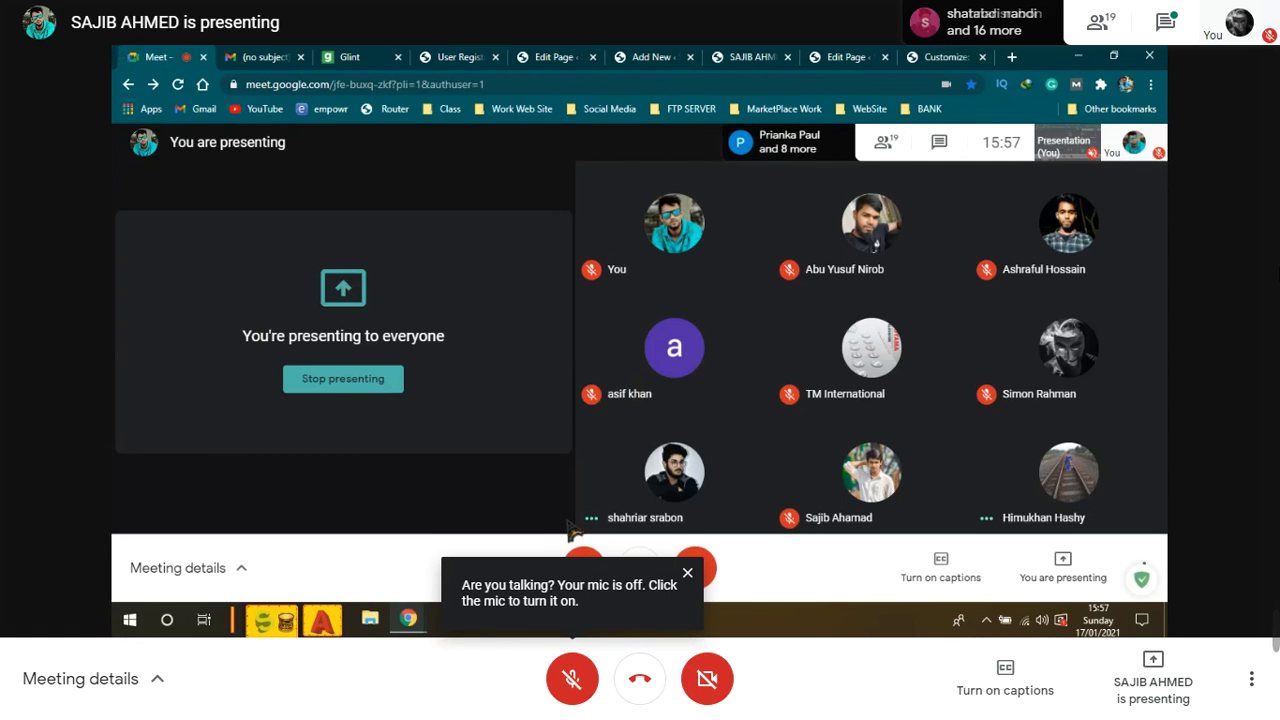
# Step: Unmute the microphone in the Google Meet call and return to the User Registration general settings
pyautogui.click(583, 566)
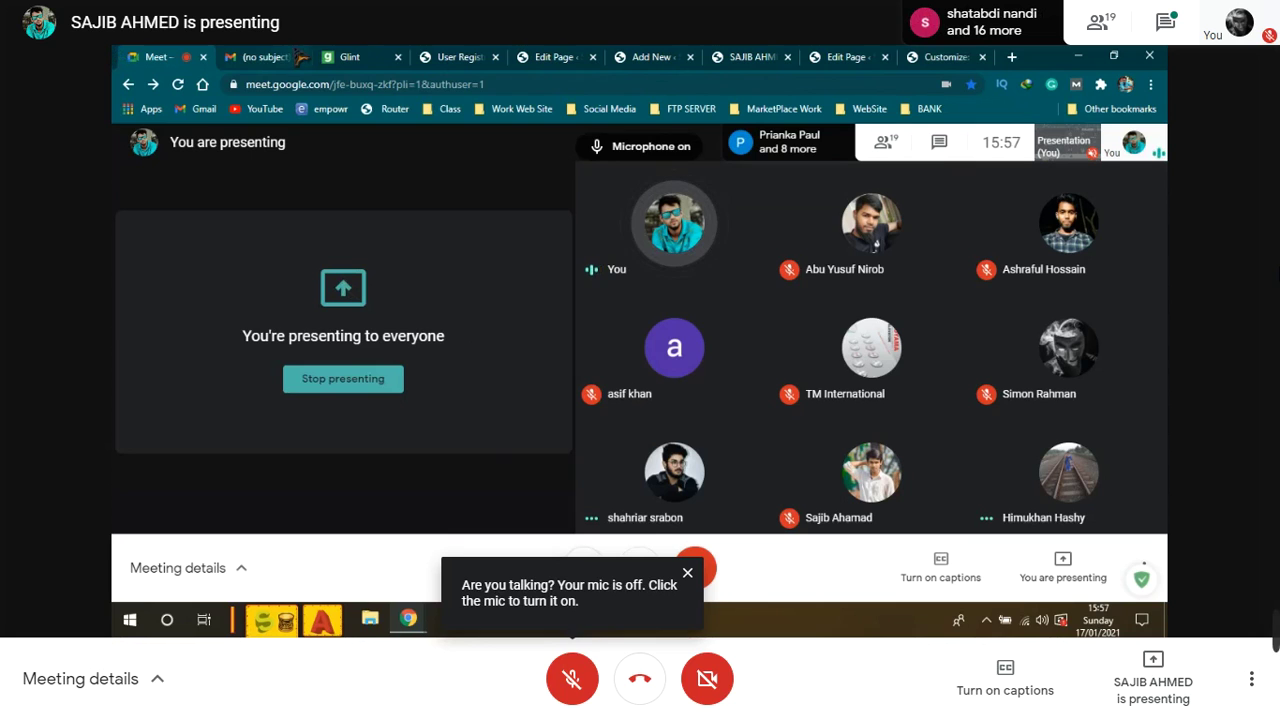
pyautogui.click(530, 57)
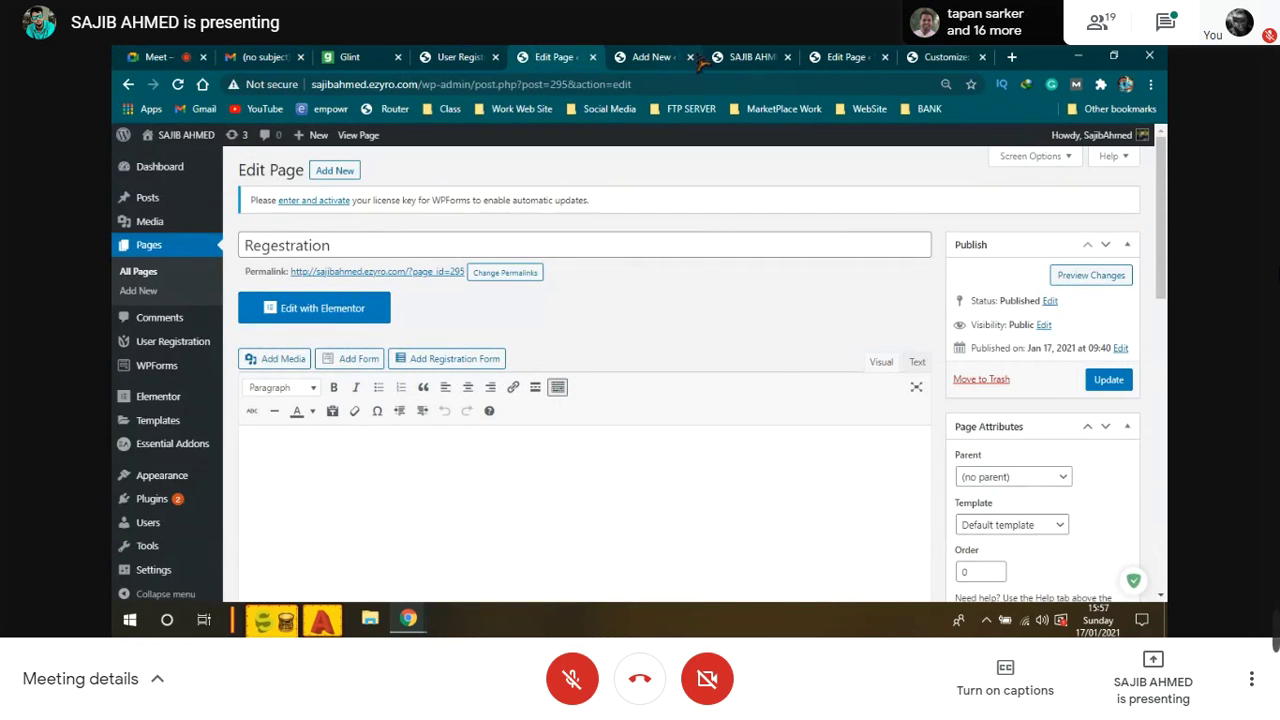
pyautogui.click(625, 57)
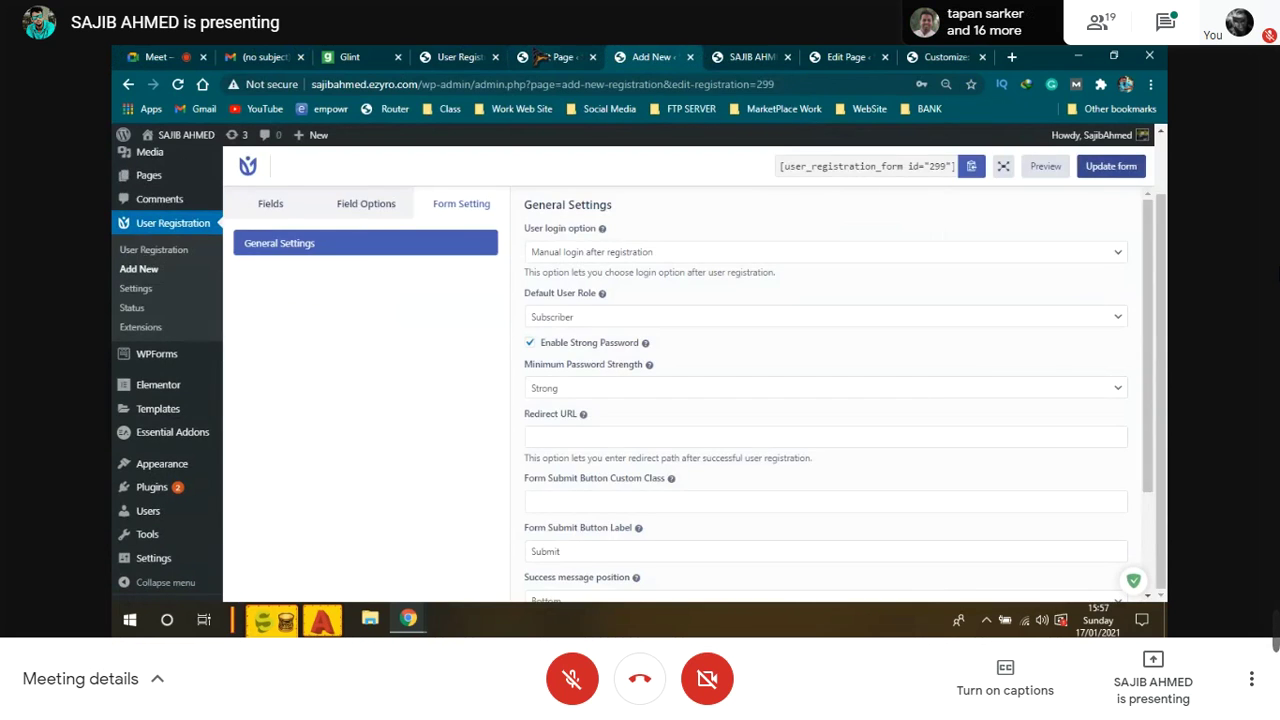
pyautogui.click(543, 57)
pyautogui.click(487, 57)
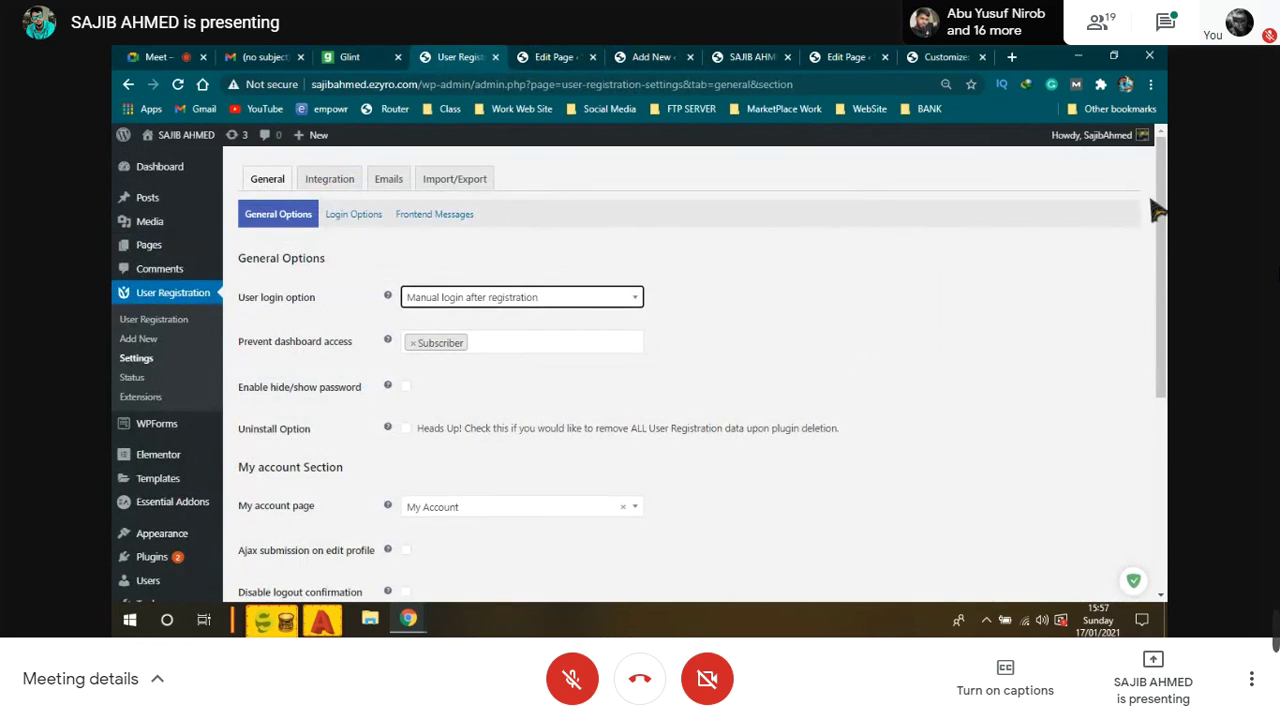
# Step: Examine the My account section, including its page, layout and endpoint settings, in the general options
pyautogui.click(1161, 462)
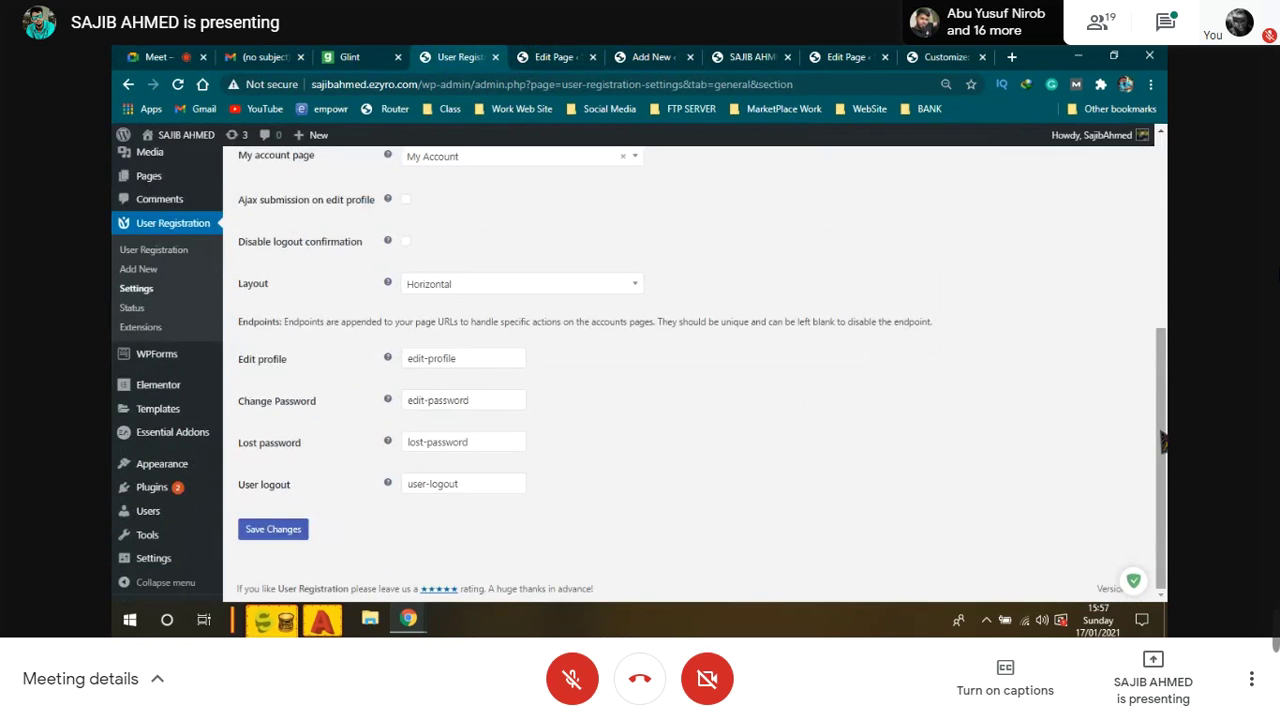
pyautogui.moveTo(1163, 440)
pyautogui.mouseDown()
pyautogui.moveTo(1163, 325)
pyautogui.moveTo(1158, 417)
pyautogui.mouseUp()
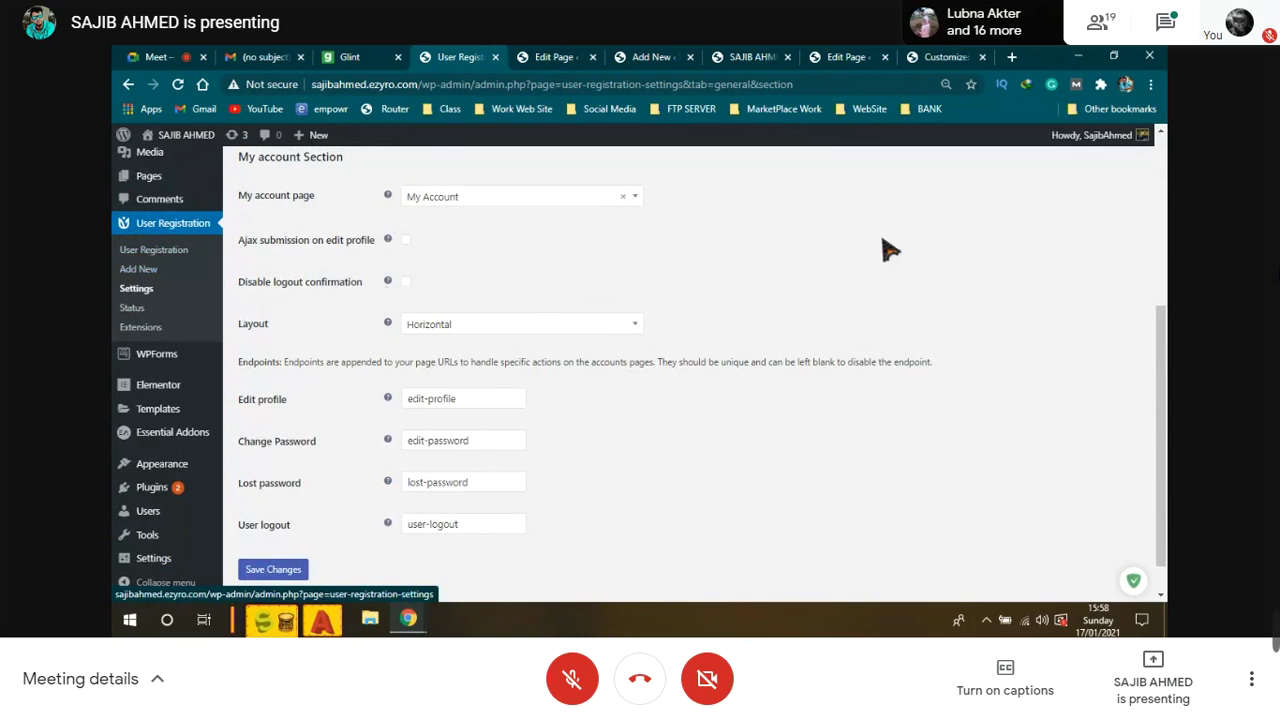
pyautogui.scroll(2, 1164, 285)
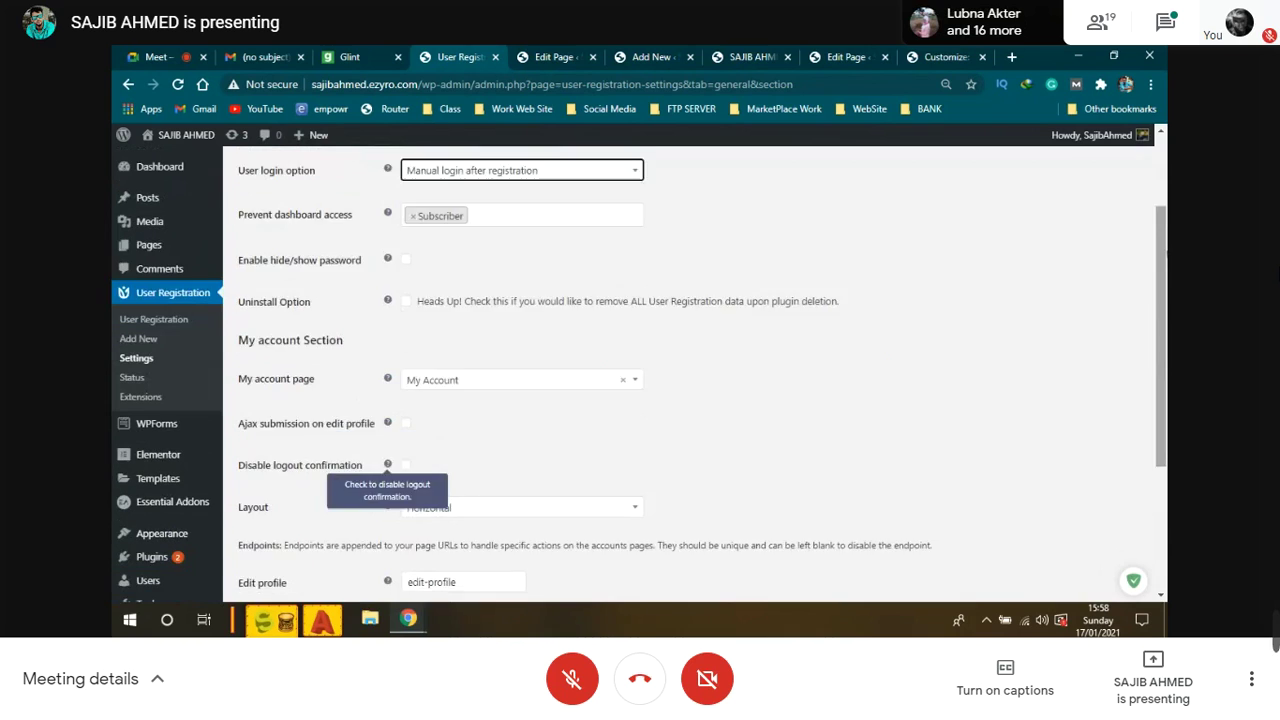
pyautogui.scroll(2, 1164, 285)
# Step: Switch to the Google Meet call, admit the waiting participant and return to the User Registration settings
pyautogui.hotkey('ctrl', '1')
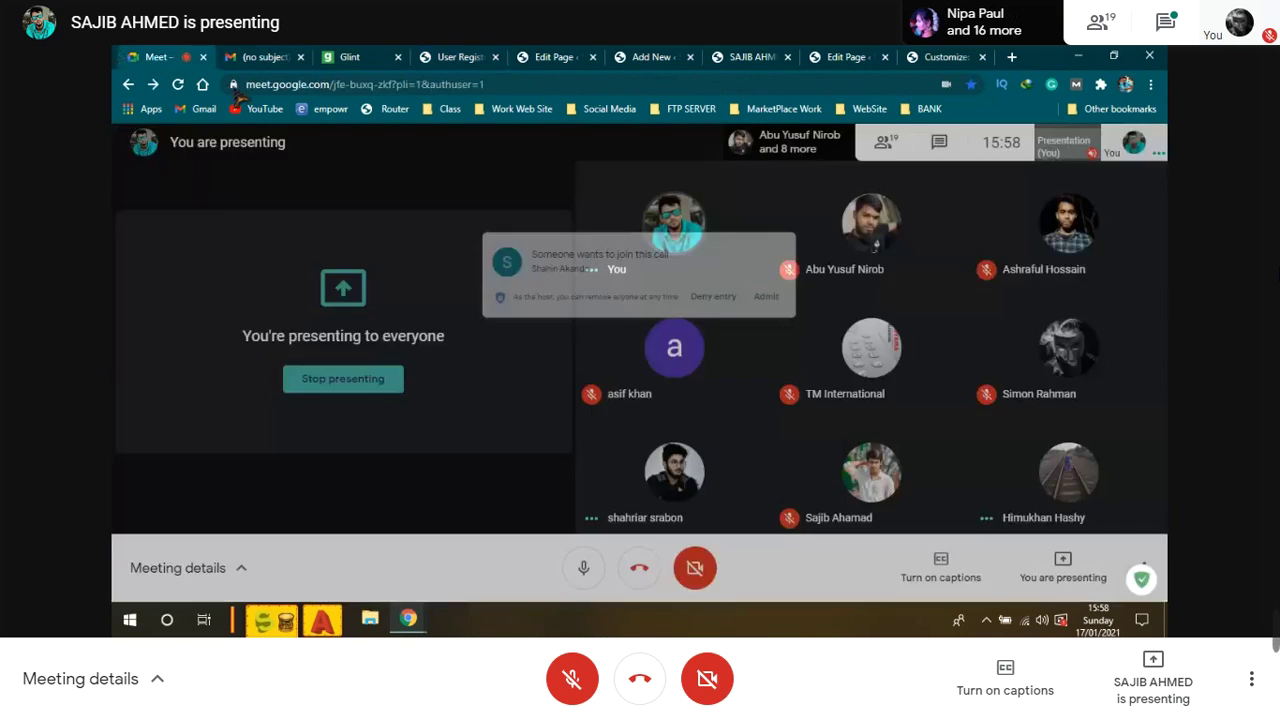
pyautogui.click(803, 218)
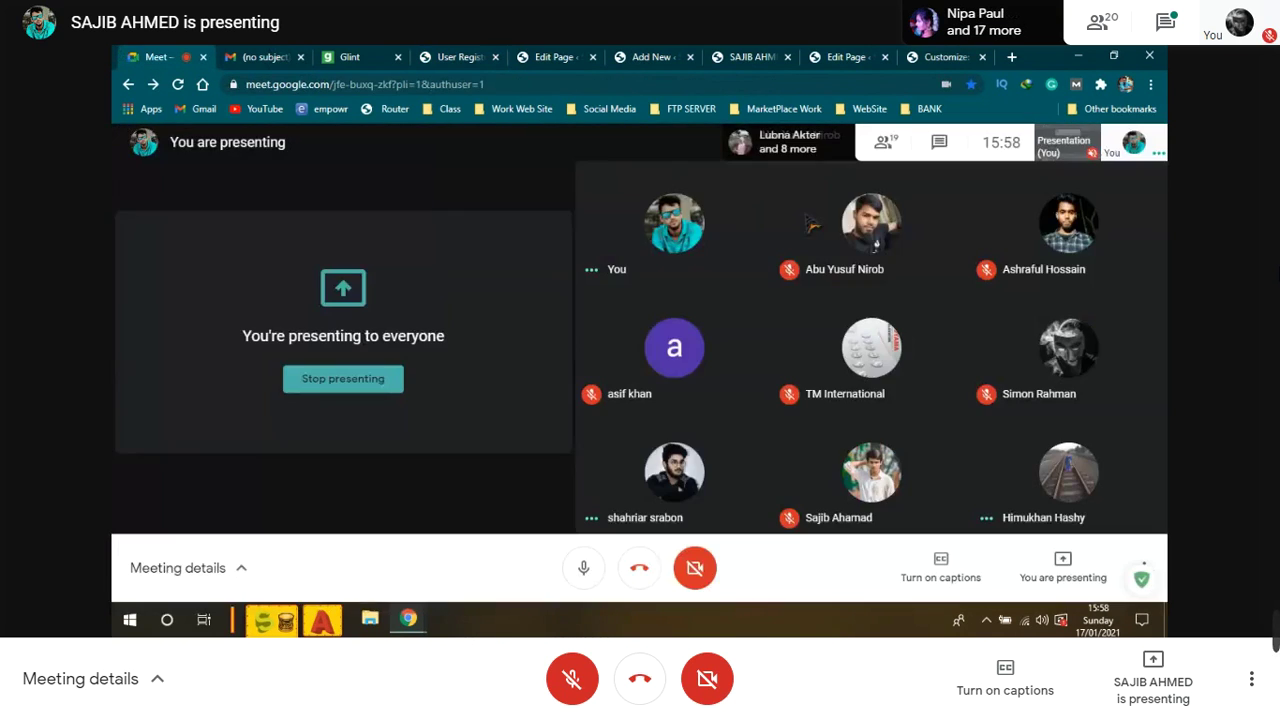
pyautogui.click(465, 58)
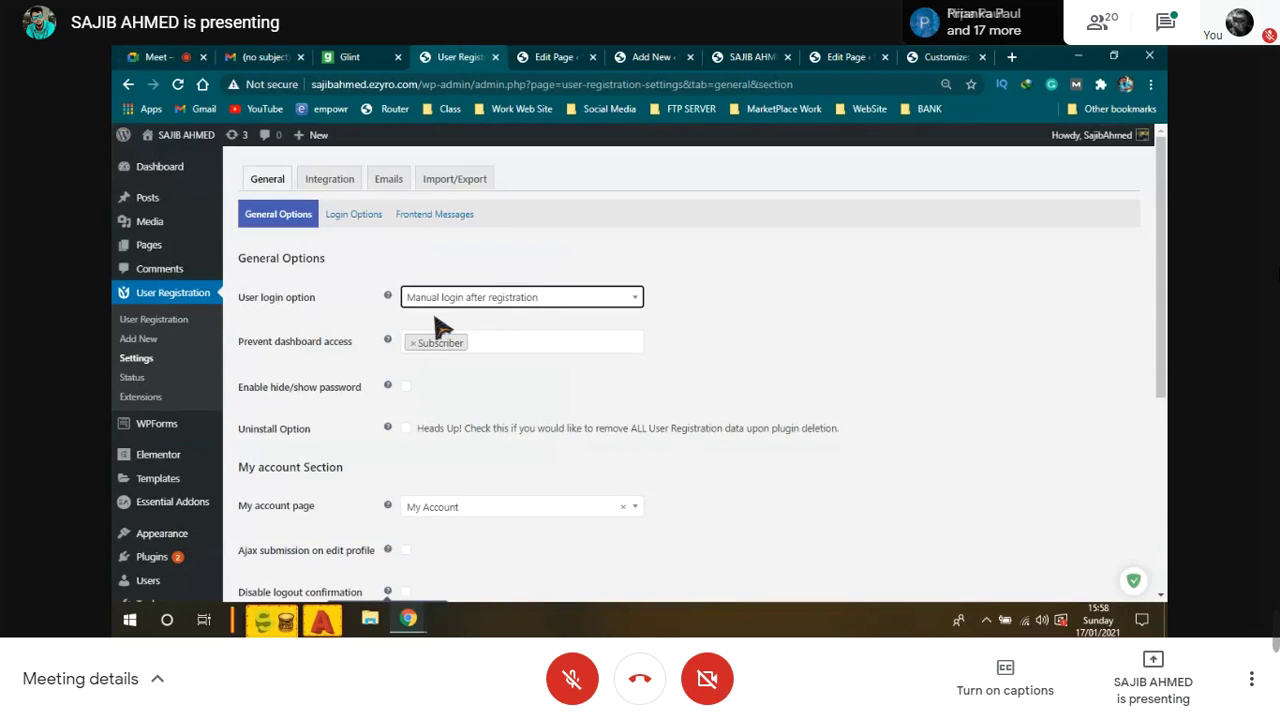
# Step: Highlight the User login option label and the General Options heading to point them out
pyautogui.click(243, 304)
pyautogui.moveTo(243, 304); pyautogui.dragTo(320, 320)
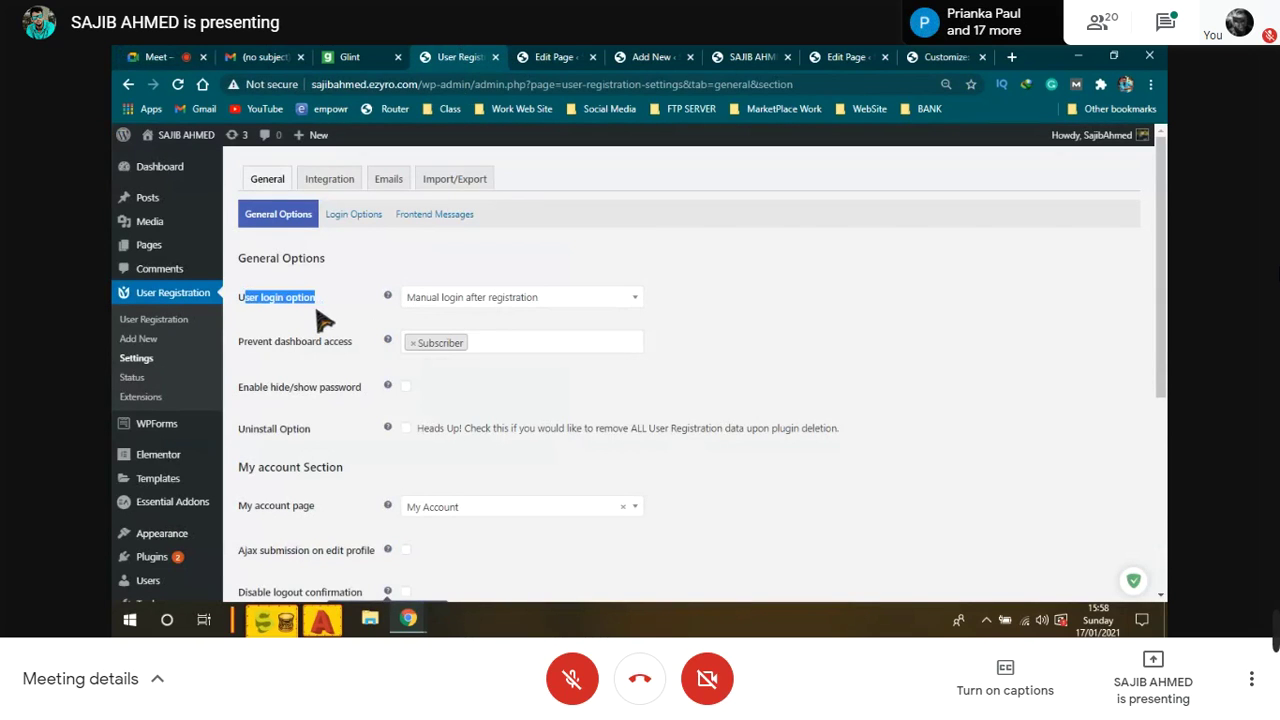
pyautogui.click(323, 322)
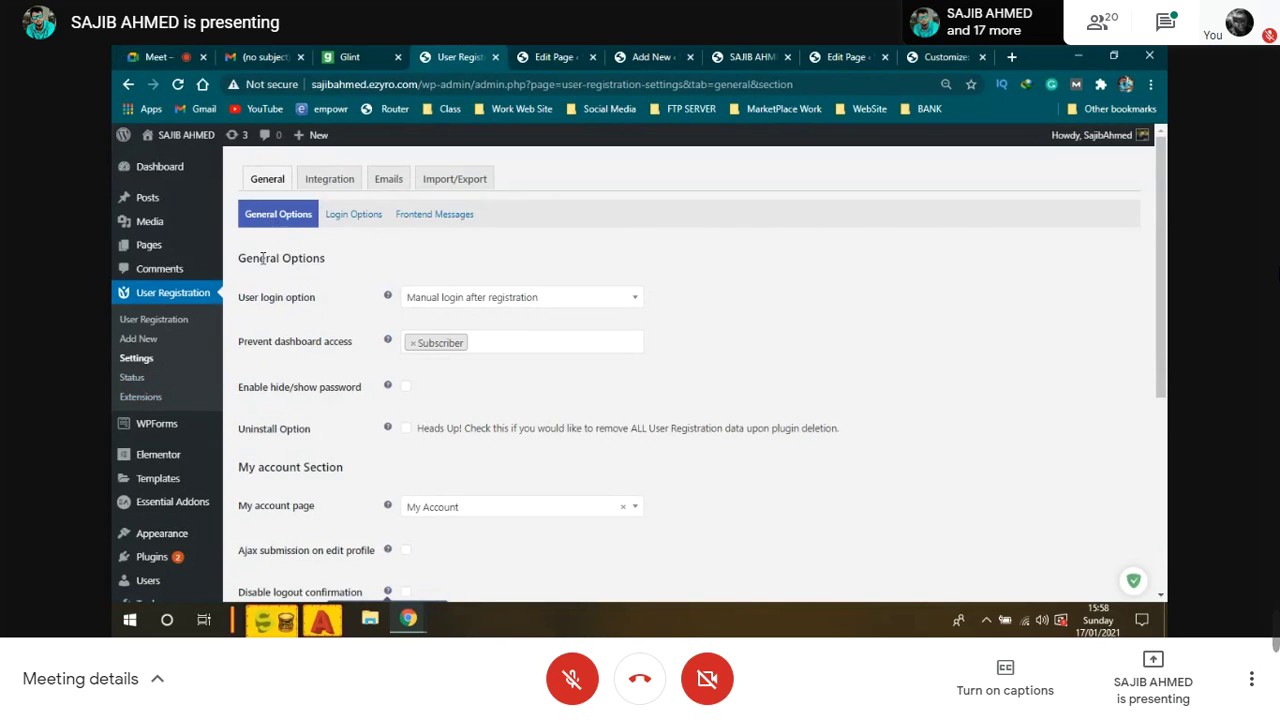
pyautogui.moveTo(261, 258); pyautogui.dragTo(337, 274)
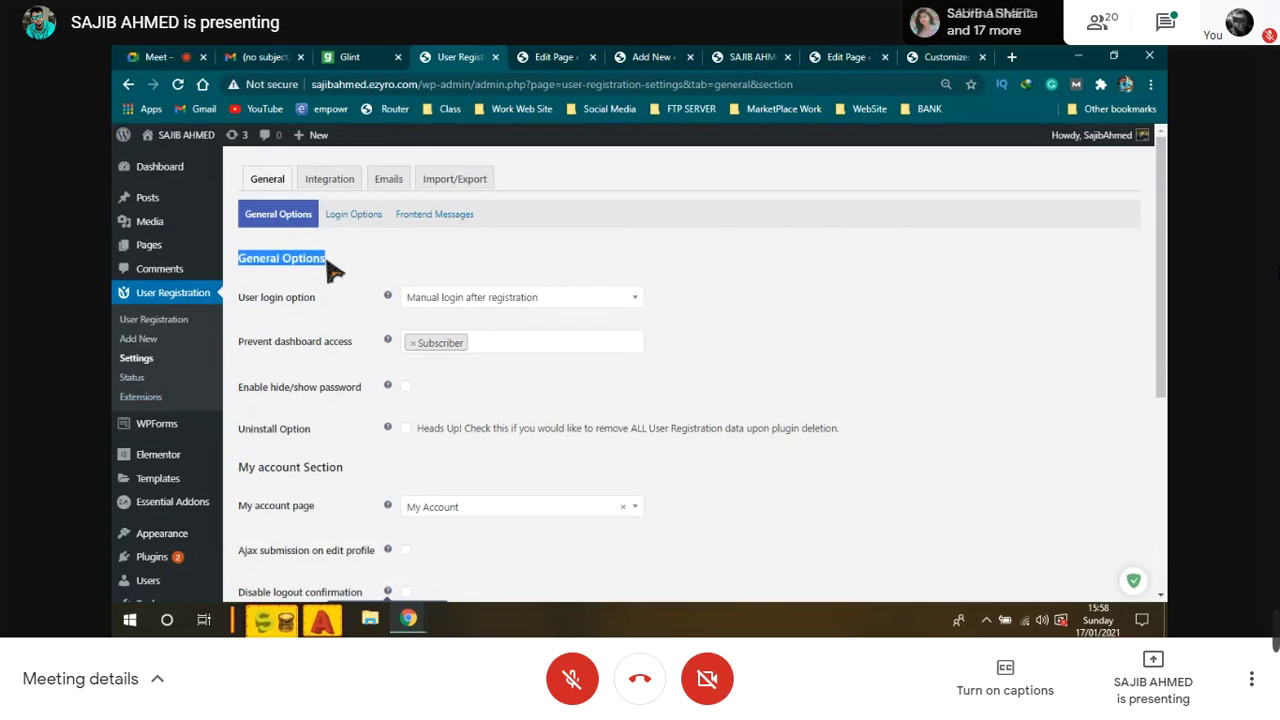